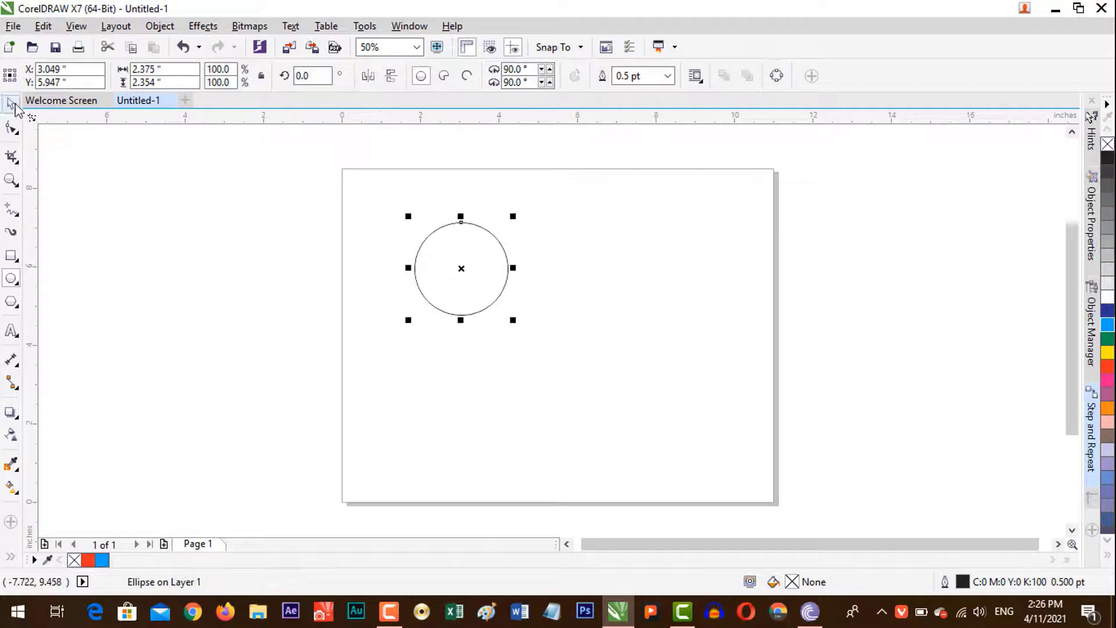
# Place a copy of the circle to its right on the page, centred at about X 8.03", Y 6.09"
pyautogui.press('space')
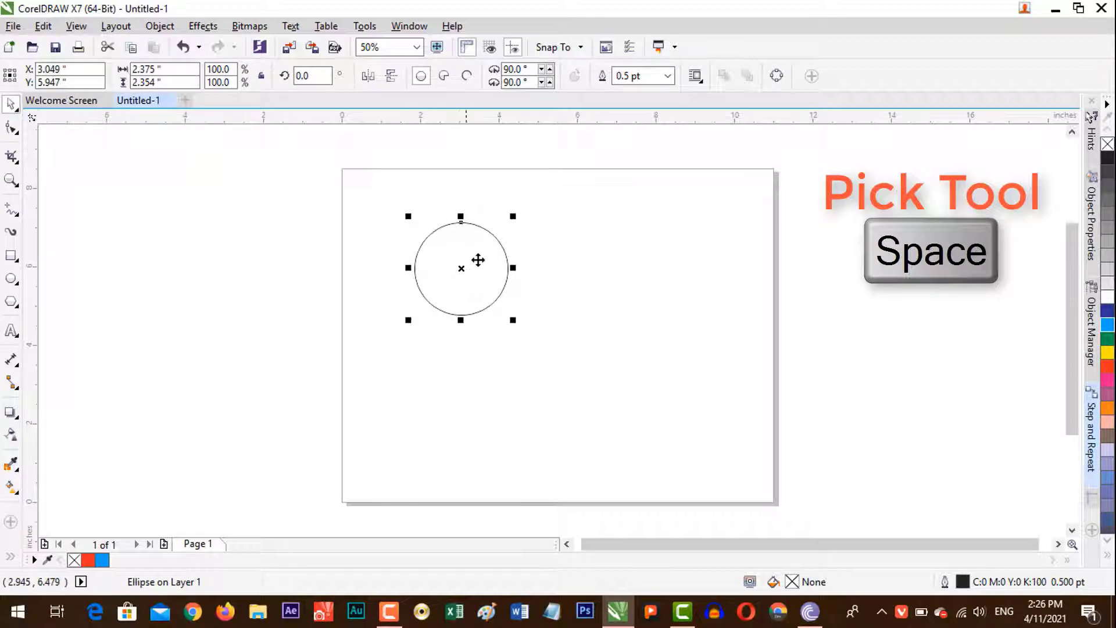
pyautogui.moveTo(480, 259); pyautogui.dragTo(675, 254)
pyautogui.rightClick(675, 251)
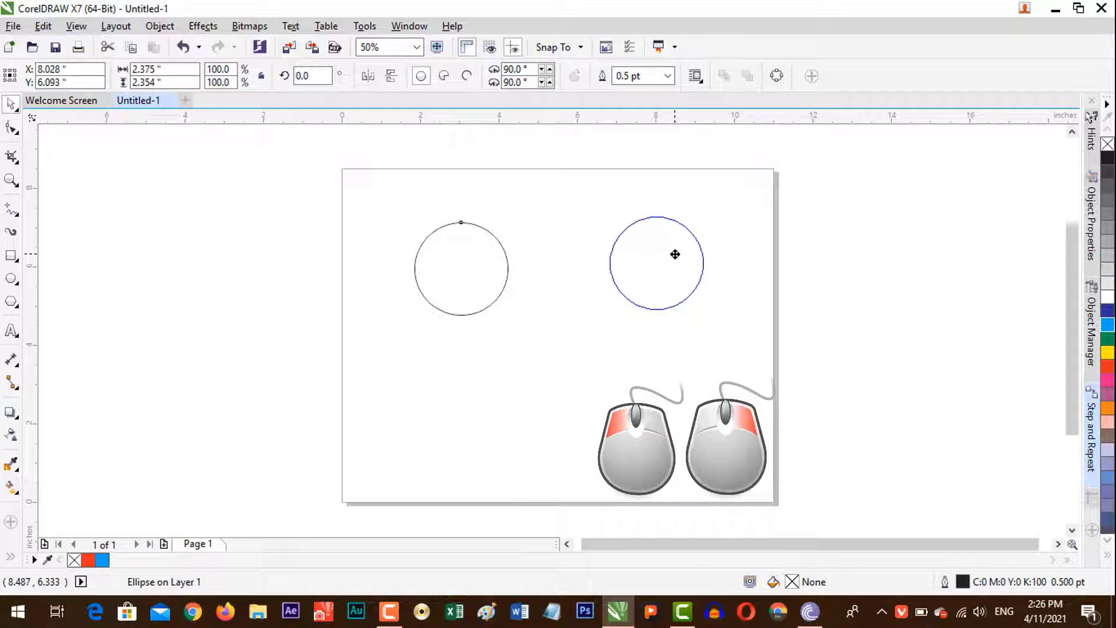
pyautogui.moveTo(675, 254); pyautogui.dragTo(675, 252)
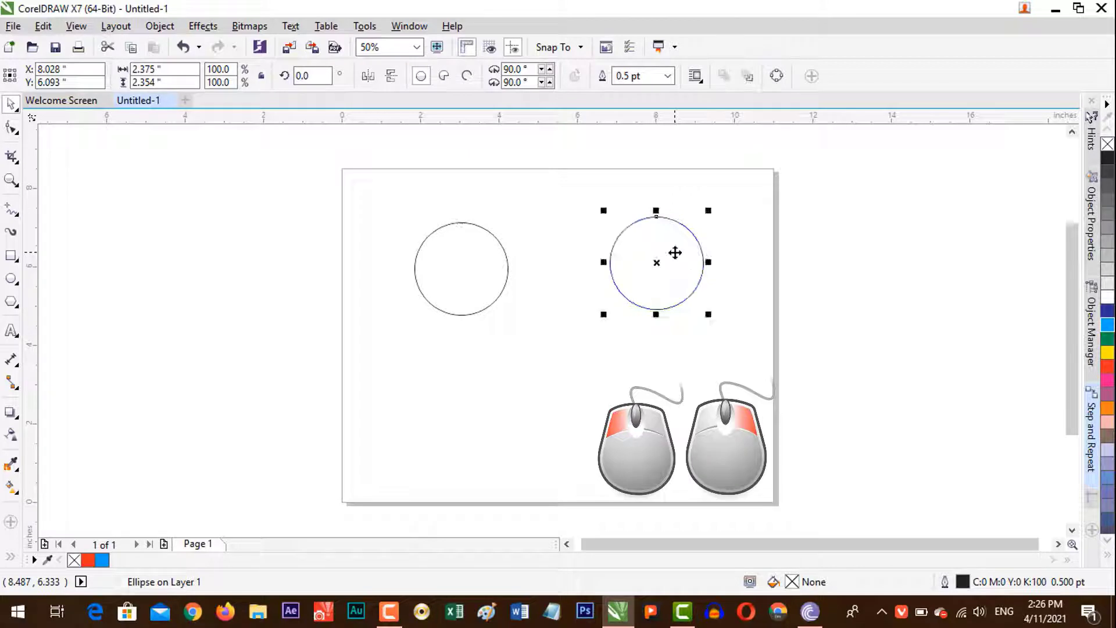
# Repeat the circle duplication to extend a row of evenly spaced circles to the right beyond the page
pyautogui.scroll(-3, 675, 253)
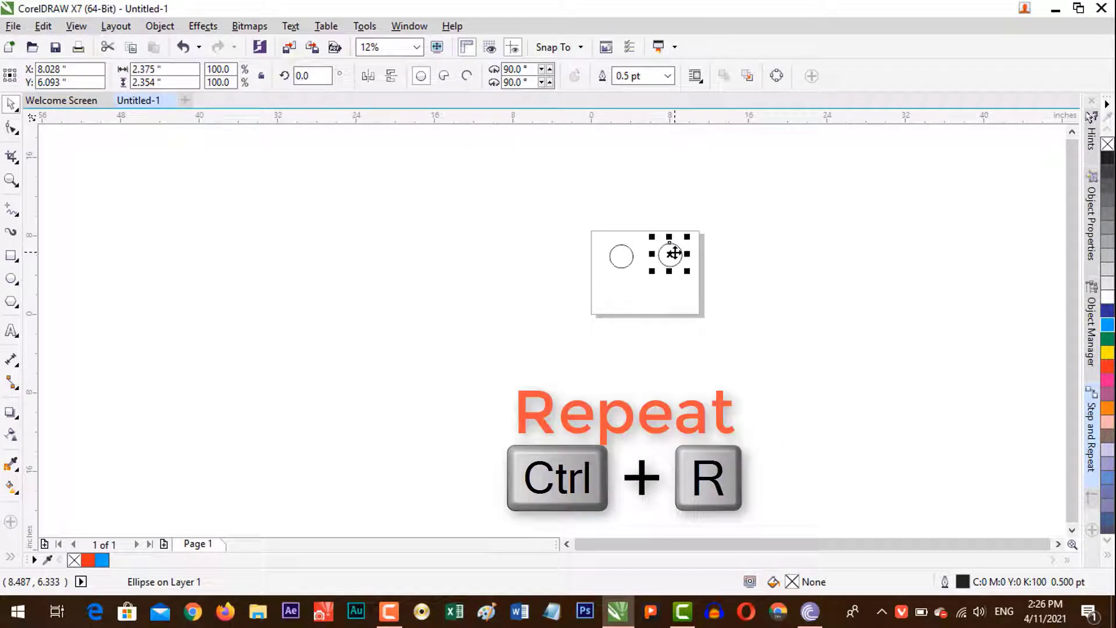
pyautogui.hotkey('ctrl', 'r')
pyautogui.hotkey('ctrl', 'r')
pyautogui.hotkey('ctrl', 'r')
pyautogui.hotkey('ctrl', 'r')
pyautogui.hotkey('ctrl', 'r')
pyautogui.hotkey('ctrl', 'r')
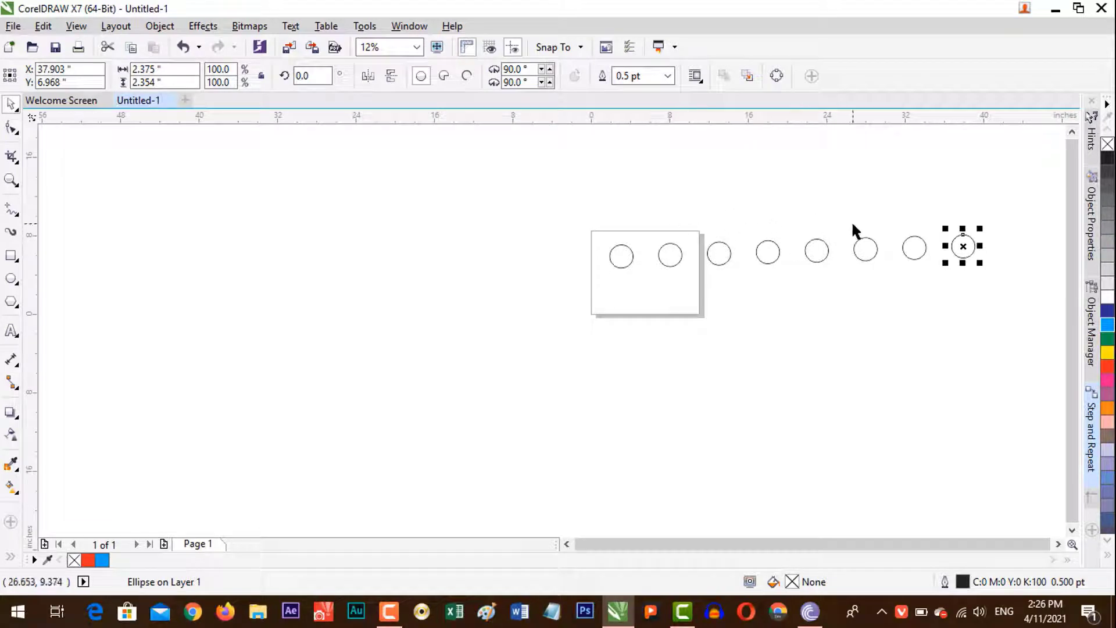
pyautogui.scroll(-1, 853, 229)
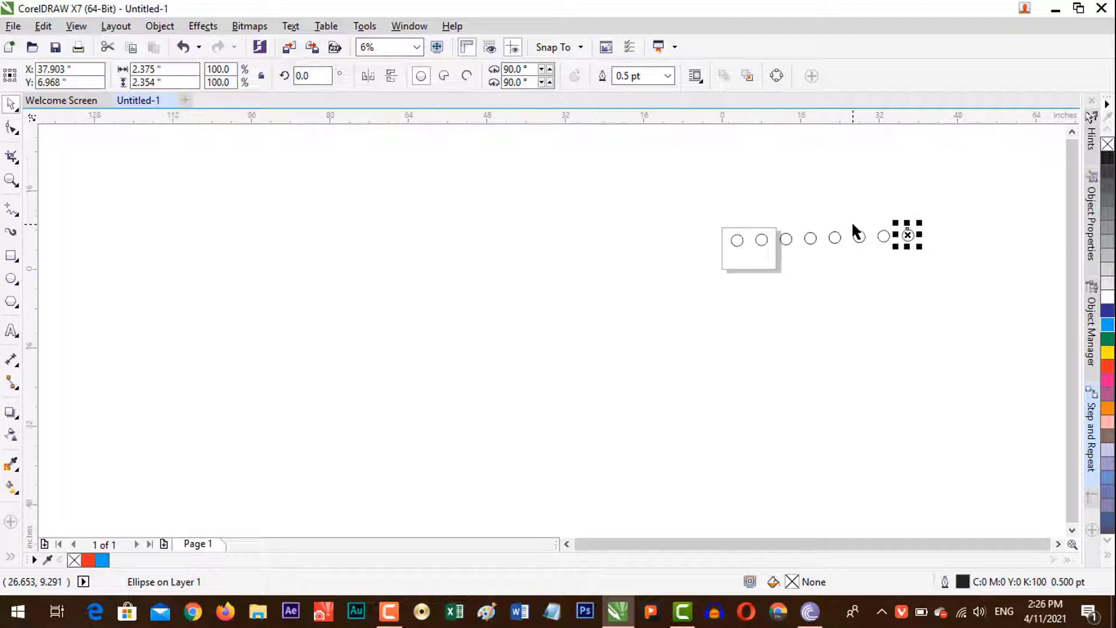
pyautogui.hotkey('ctrl', 'd')
pyautogui.hotkey('ctrl', 'd')
pyautogui.hotkey('ctrl', 'd')
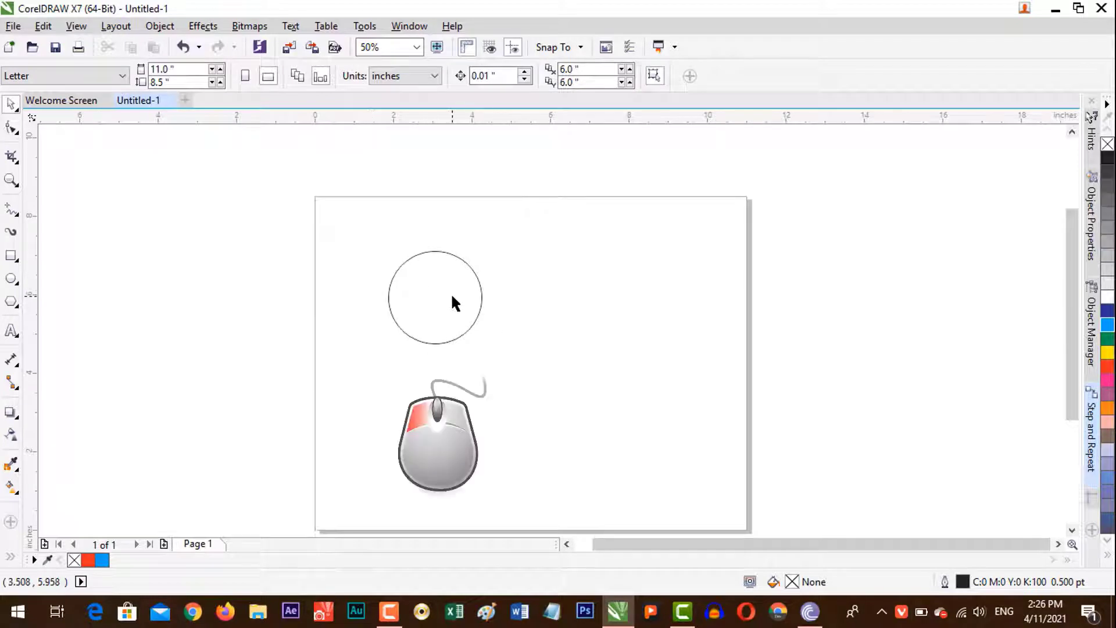
# Move the single circle's centre of rotation outside it, below and to the right
pyautogui.click(452, 295)
pyautogui.click(452, 296)
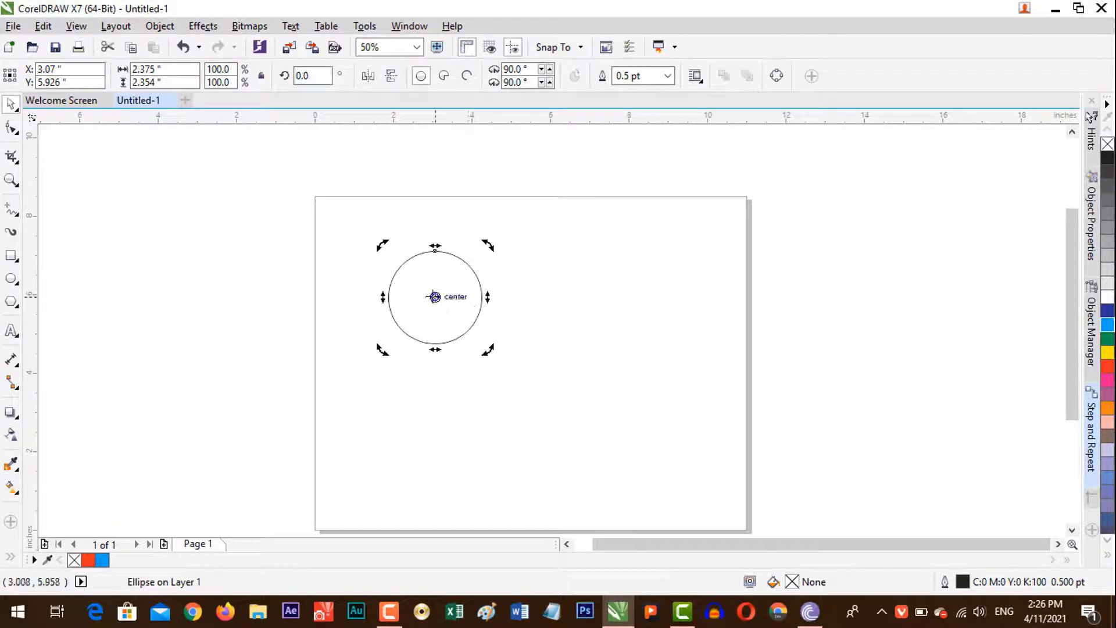
pyautogui.moveTo(435, 297); pyautogui.dragTo(500, 382)
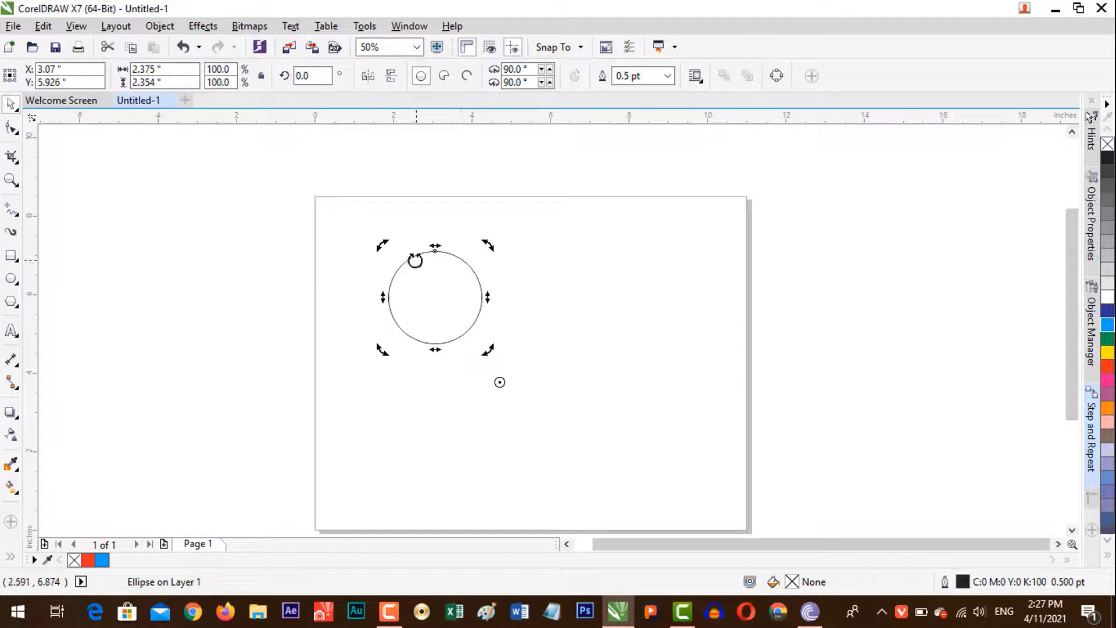
# Create a clockwise-rotated copy of the circle around the offset rotation centre, at about 304.8°
pyautogui.moveTo(380, 243)
pyautogui.mouseDown()
pyautogui.moveTo(424, 215)
pyautogui.moveTo(501, 197)
pyautogui.moveTo(545, 208)
pyautogui.mouseUp()
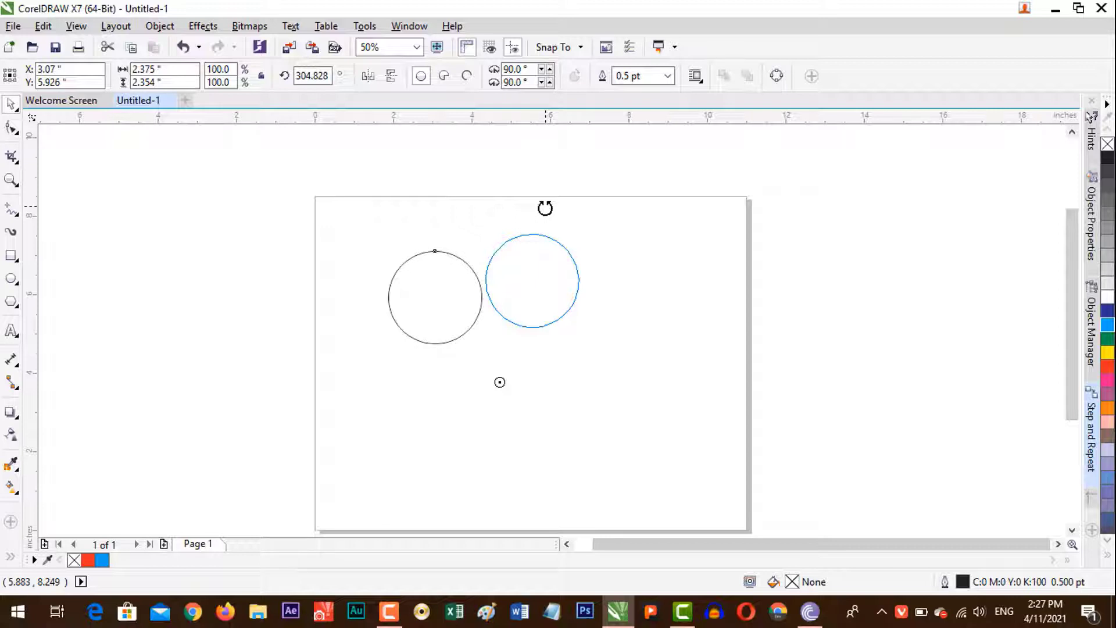
pyautogui.rightClick(544, 208)
pyautogui.moveTo(544, 208); pyautogui.dragTo(545, 207)
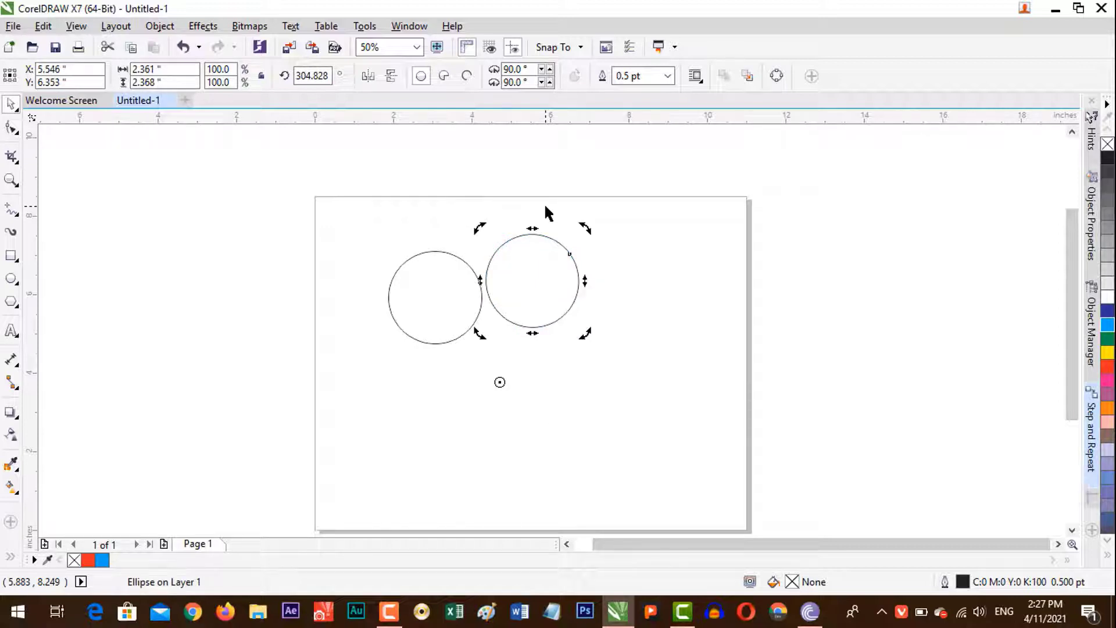
# Repeat the rotated copy around the same rotation centre to form a full ring of overlapping circles
pyautogui.hotkey('ctrl', 'r')
pyautogui.hotkey('ctrl', 'r')
pyautogui.hotkey('ctrl', 'r')
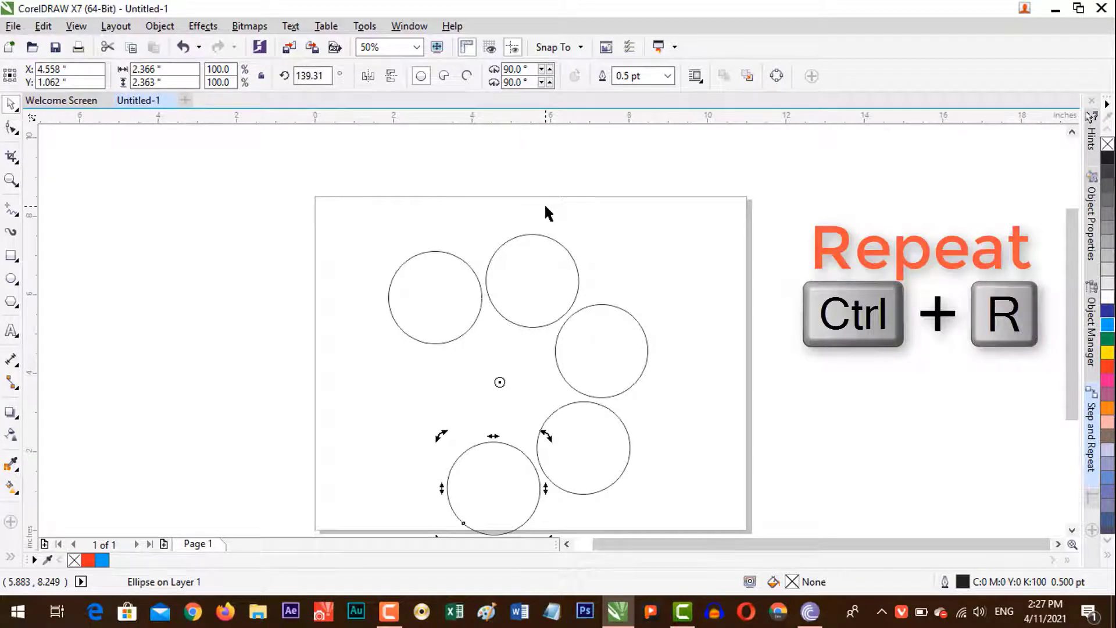
pyautogui.hotkey('ctrl', 'r')
pyautogui.hotkey('ctrl', 'r')
pyautogui.hotkey('ctrl', 'r')
pyautogui.hotkey('ctrl', 'r')
pyautogui.hotkey('ctrl', 'r')
pyautogui.hotkey('ctrl', 'r')
pyautogui.hotkey('ctrl', 'r')
pyautogui.hotkey('ctrl', 'r')
pyautogui.hotkey('ctrl', 'r')
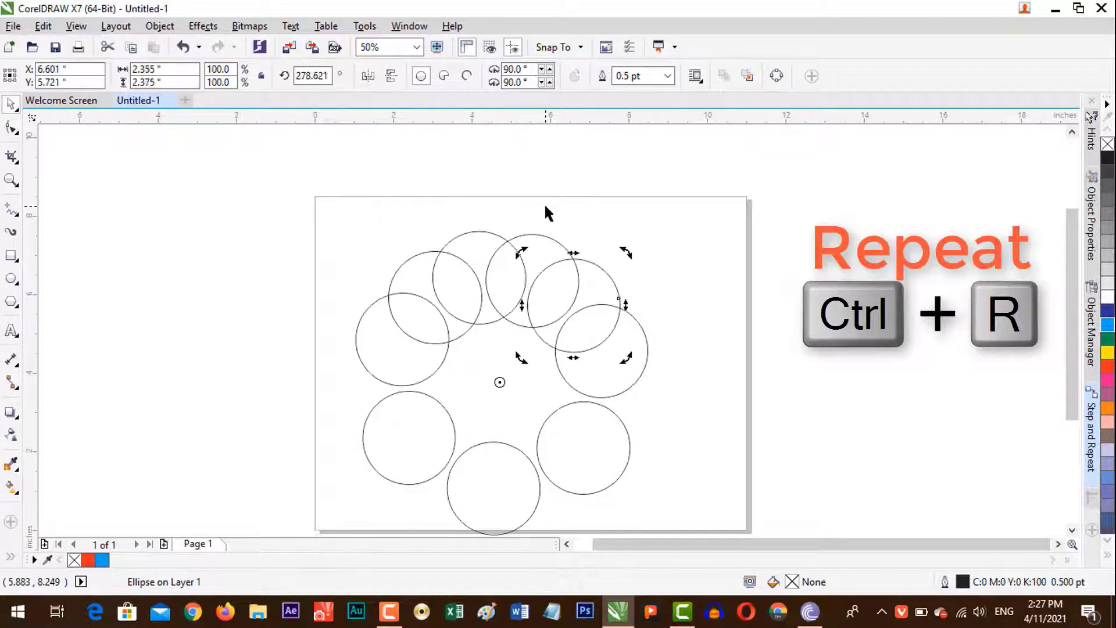
pyautogui.hotkey('ctrl', 'r')
pyautogui.hotkey('ctrl', 'r')
pyautogui.hotkey('ctrl', 'r')
pyautogui.hotkey('ctrl', 'r')
pyautogui.hotkey('ctrl', 'r')
pyautogui.hotkey('ctrl', 'r')
pyautogui.hotkey('ctrl', 'r')
pyautogui.hotkey('ctrl', 'r')
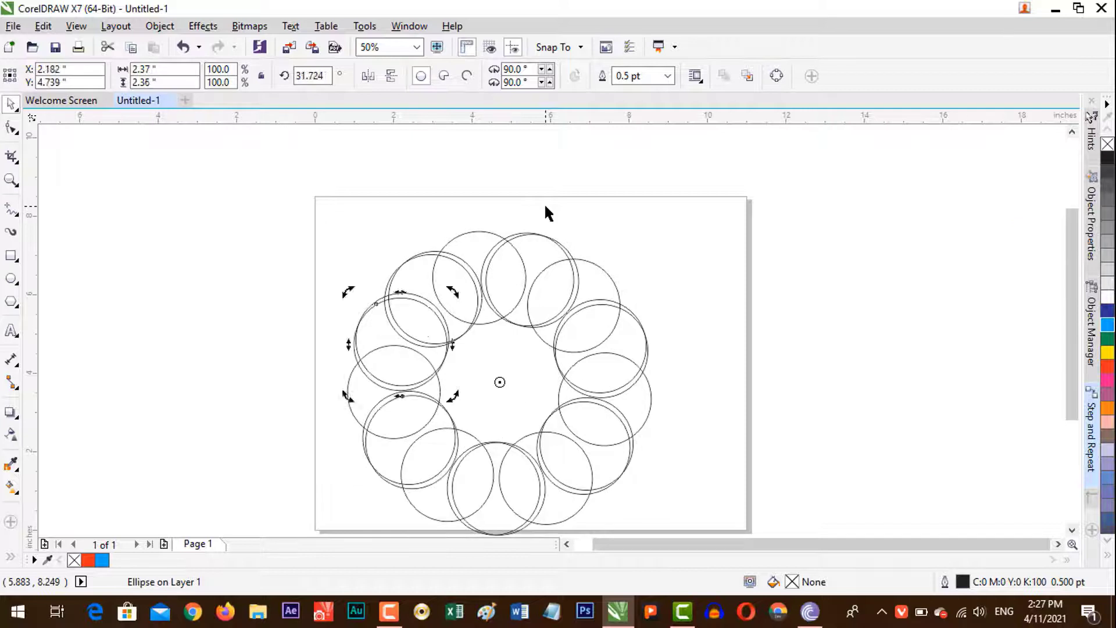
pyautogui.hotkey('ctrl', 'r')
pyautogui.hotkey('ctrl', 'r')
pyautogui.hotkey('ctrl', 'r')
pyautogui.hotkey('ctrl', 'r')
pyautogui.hotkey('ctrl', 'r')
pyautogui.hotkey('ctrl', 'r')
pyautogui.hotkey('ctrl', 'r')
pyautogui.hotkey('ctrl', 'r')
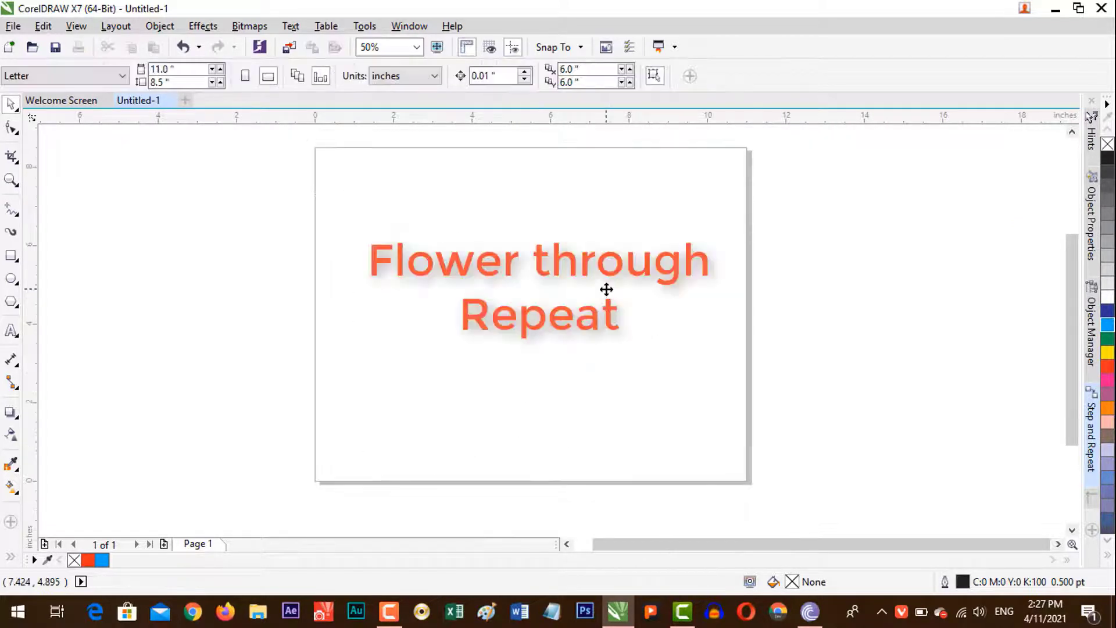
# Draw a perfect circle about 1.25" in diameter near the middle of the empty page
pyautogui.click(11, 279)
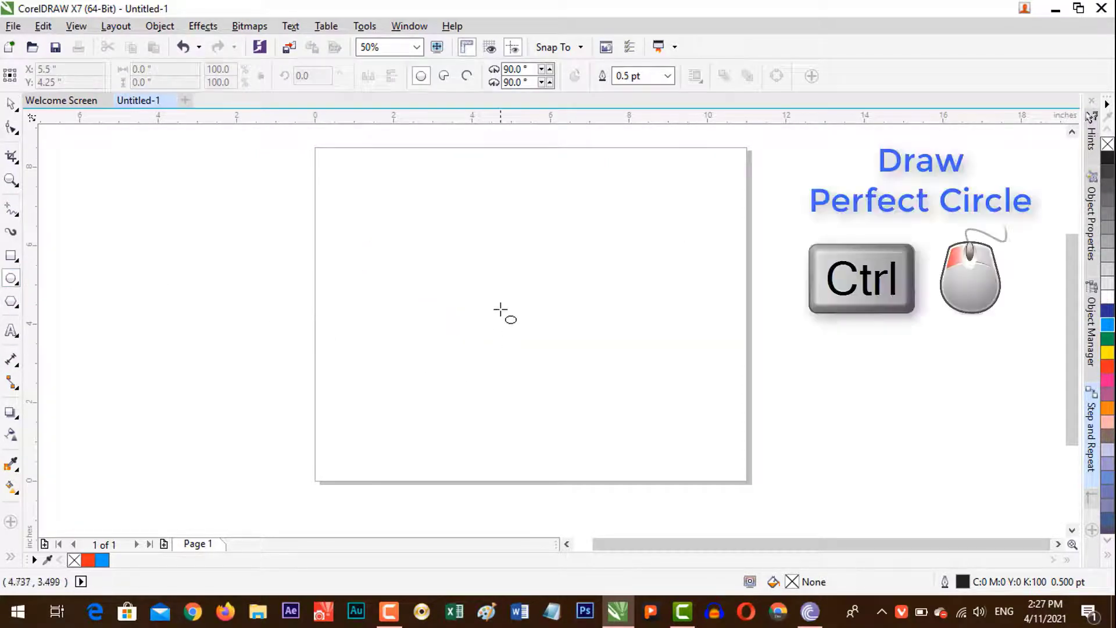
pyautogui.moveTo(483, 259); pyautogui.dragTo(513, 298)
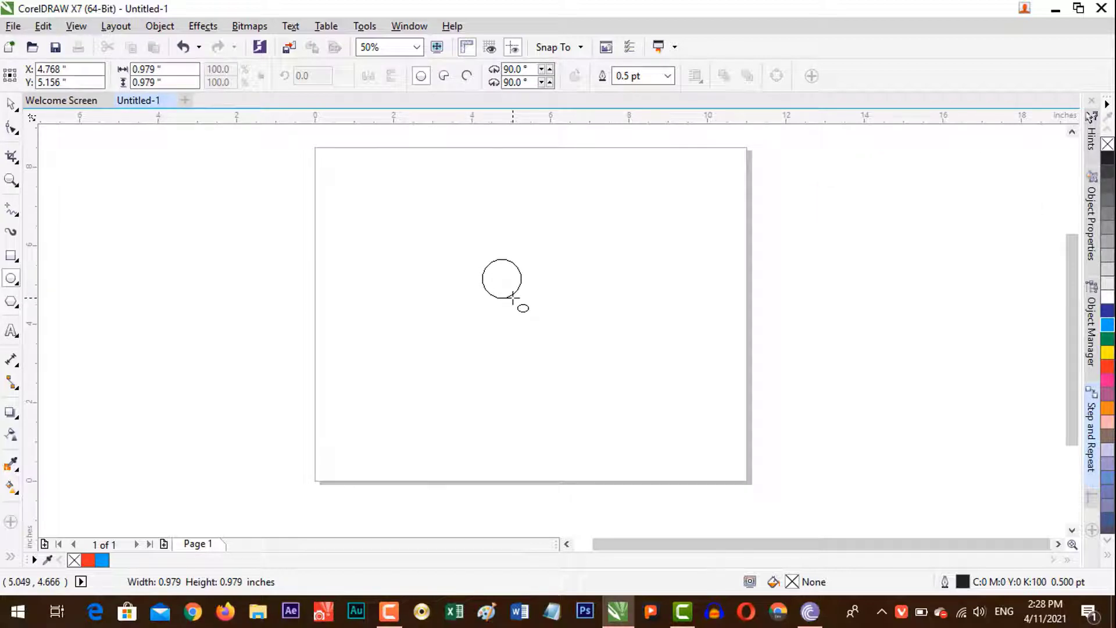
pyautogui.moveTo(513, 299); pyautogui.dragTo(521, 308)
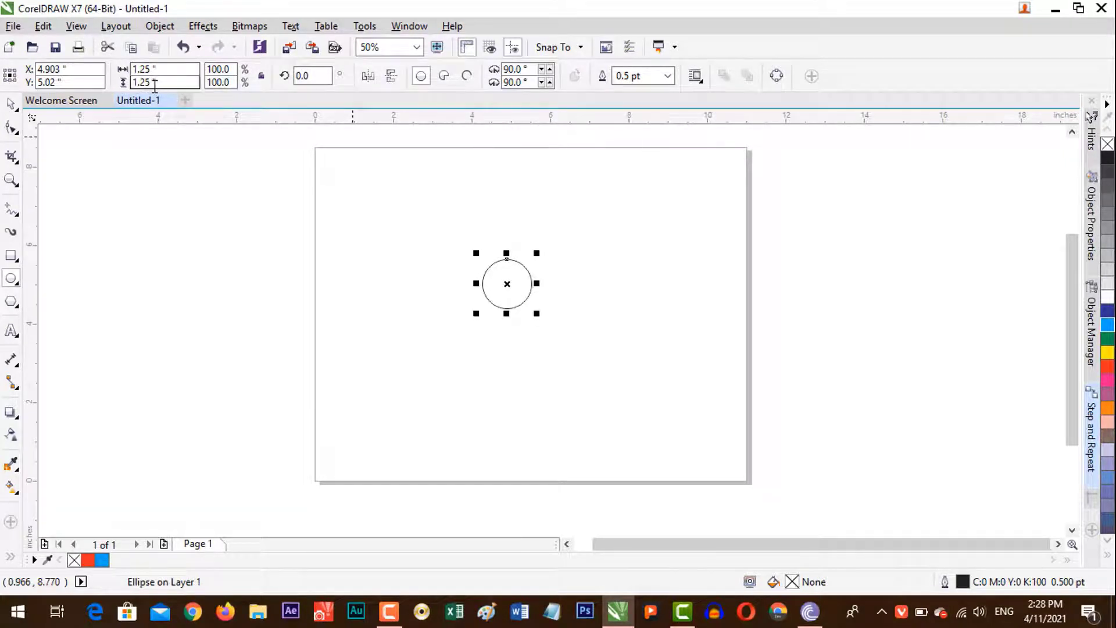
# Fill the circle with green (C100 M0 Y100 K0) and remove its outline
pyautogui.click(11, 104)
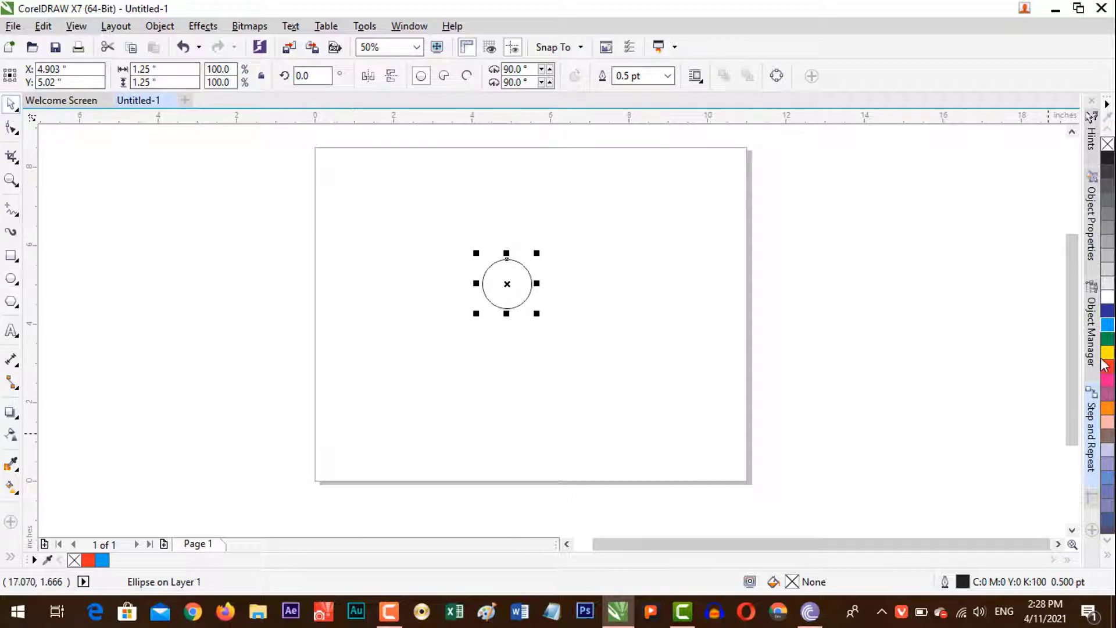
pyautogui.click(1106, 340)
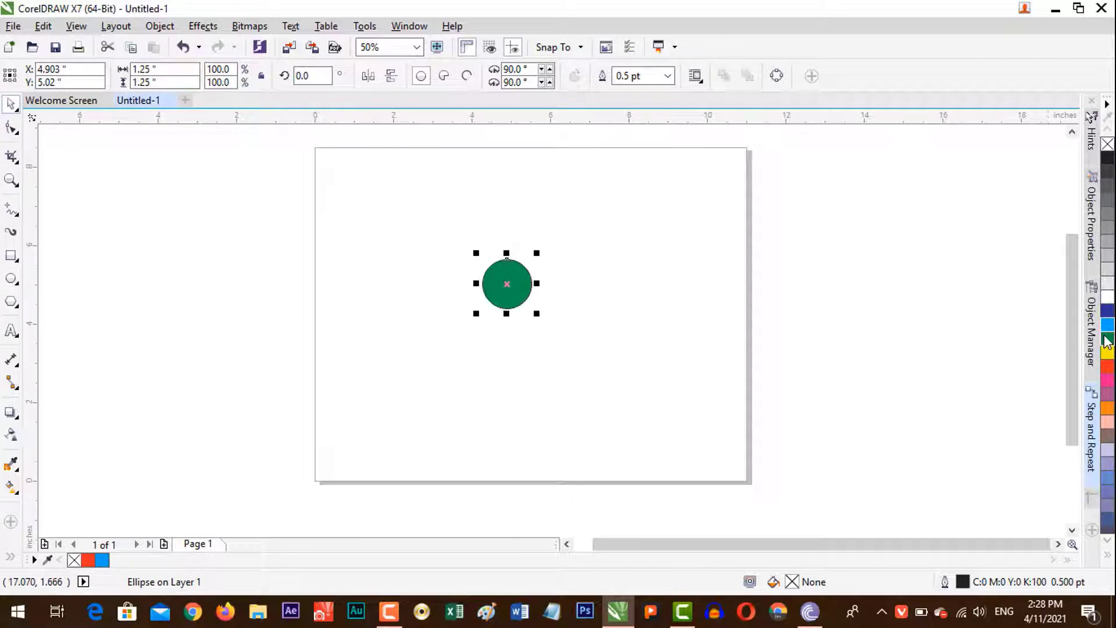
pyautogui.rightClick(1108, 144)
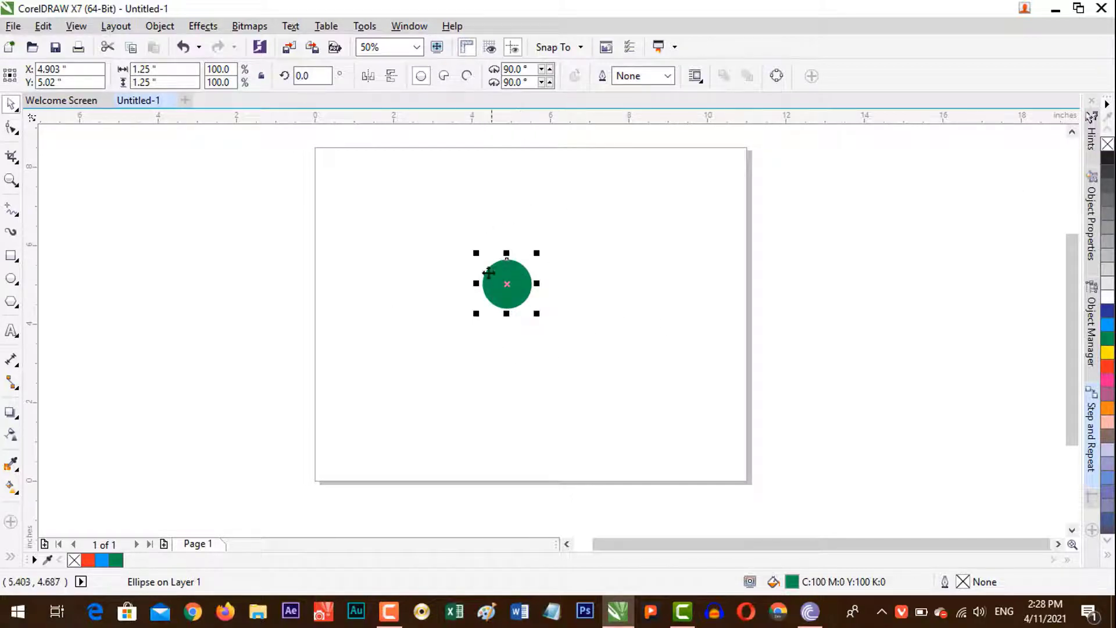
# Draw a narrow vertical ellipse about 0.35" wide and 2.1" high, centred directly above the green circle
pyautogui.click(11, 278)
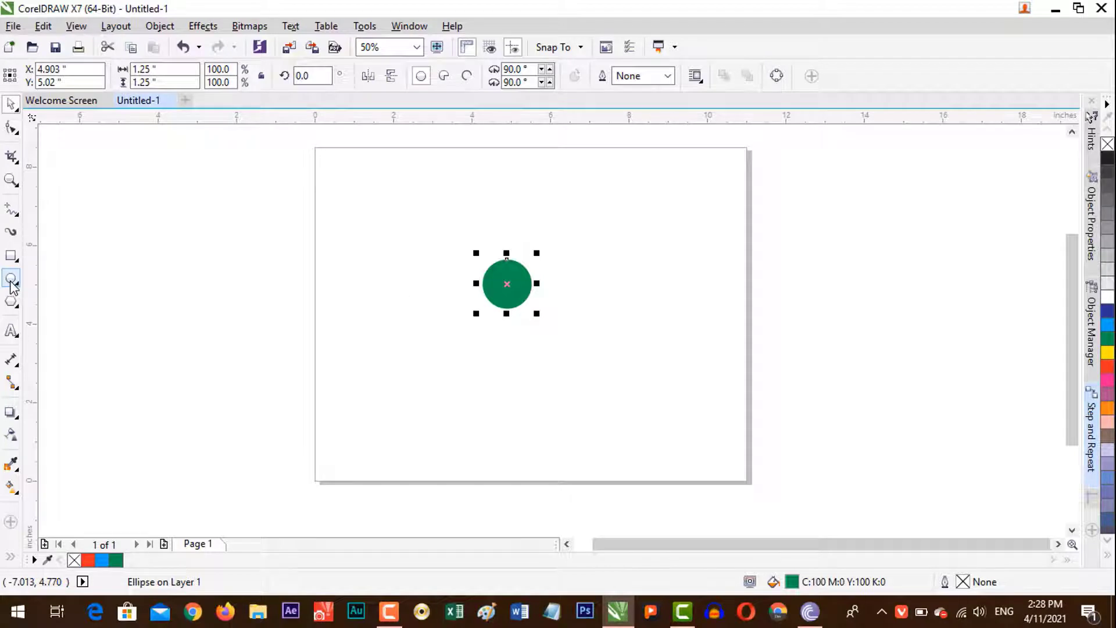
pyautogui.moveTo(495, 172); pyautogui.dragTo(514, 223)
# Fill the ellipse petal with red (C0 M100 Y100 K0) and remove its outline
pyautogui.click(10, 103)
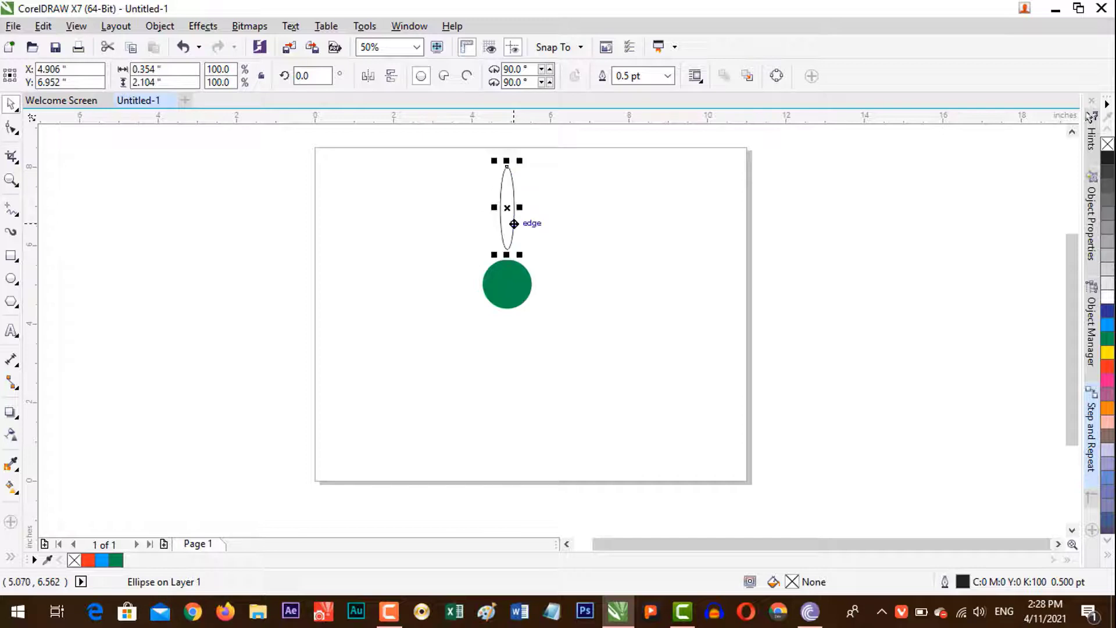
pyautogui.click(1108, 367)
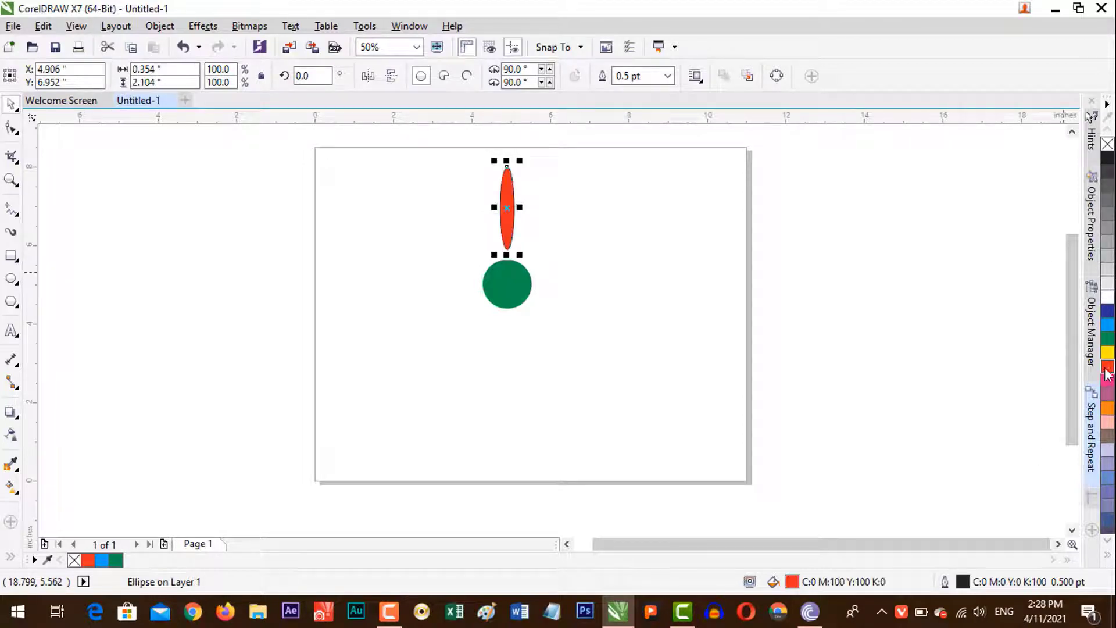
pyautogui.rightClick(1107, 145)
# Move the red petal's centre of rotation to the centre of the green circle
pyautogui.scroll(1, 462, 291)
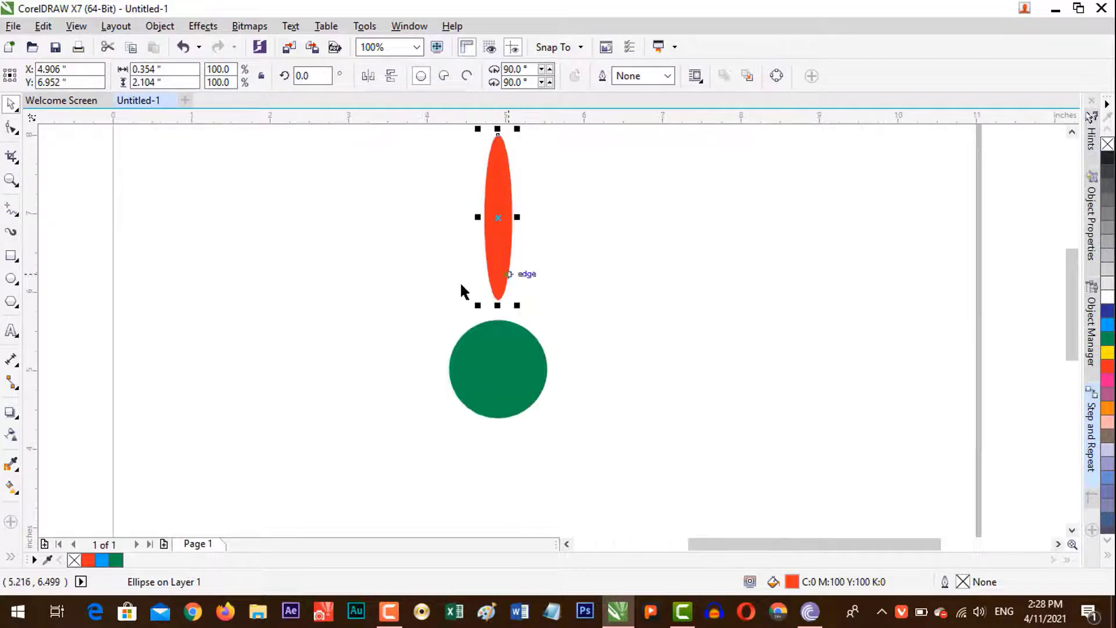
pyautogui.click(497, 253)
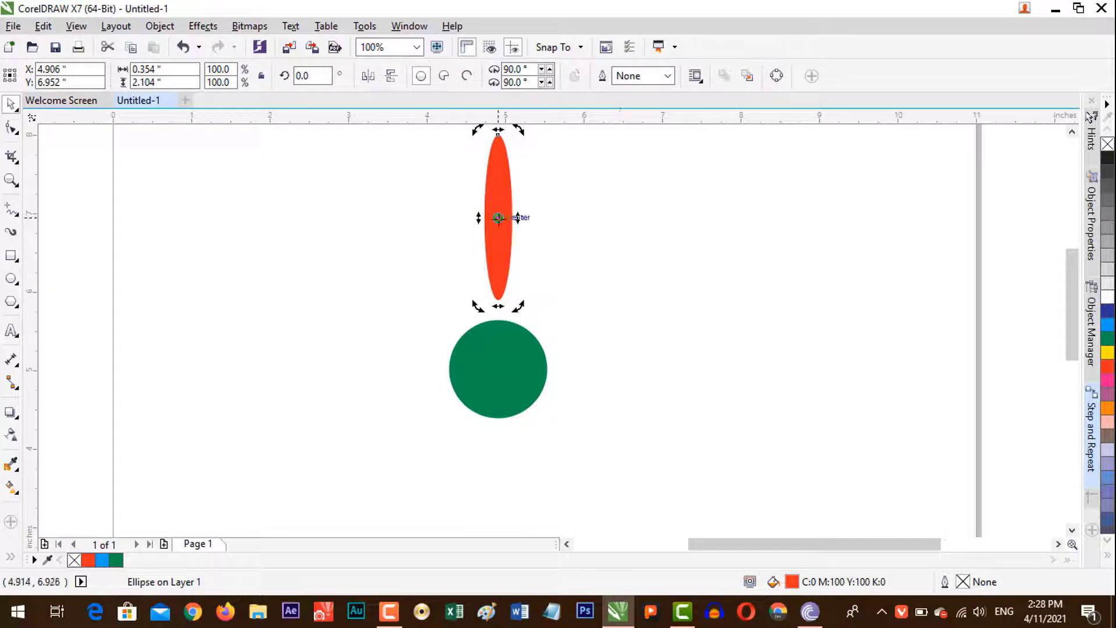
pyautogui.moveTo(498, 218); pyautogui.dragTo(498, 368)
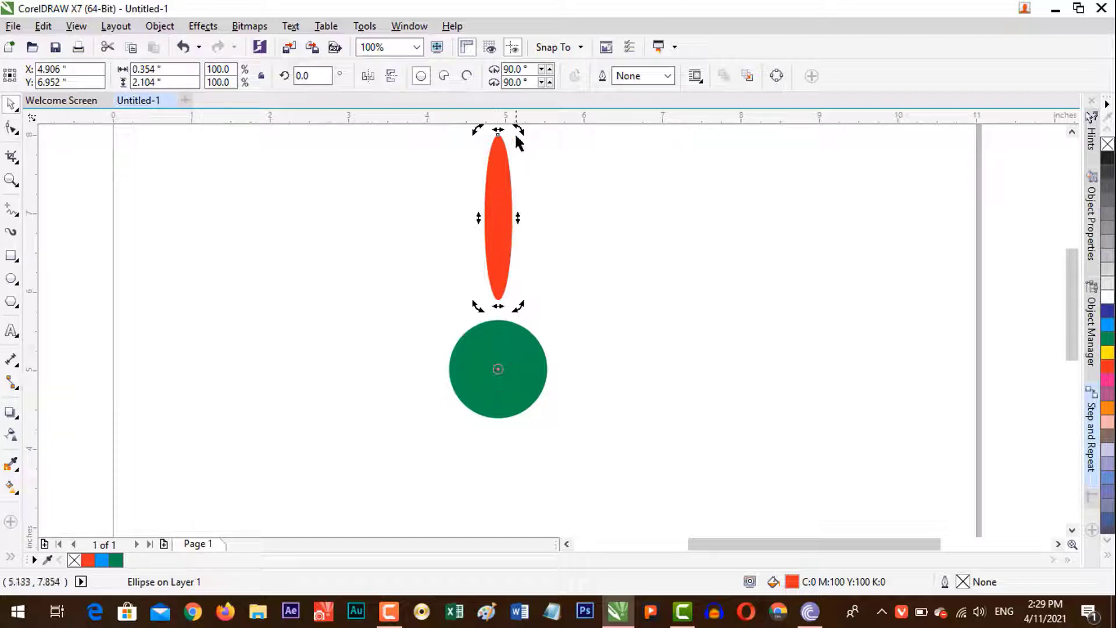
# Create a clockwise-rotated copy of the red petal around the green circle's centre, at about 342.8°
pyautogui.moveTo(515, 130); pyautogui.dragTo(588, 175)
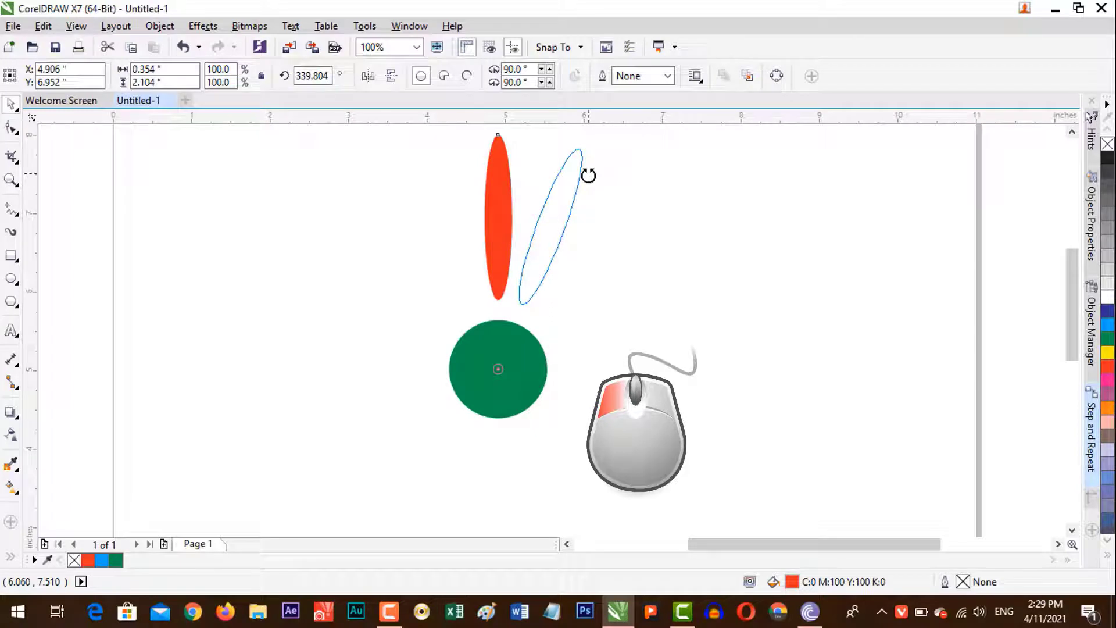
pyautogui.rightClick(589, 175)
pyautogui.moveTo(588, 175); pyautogui.dragTo(579, 171)
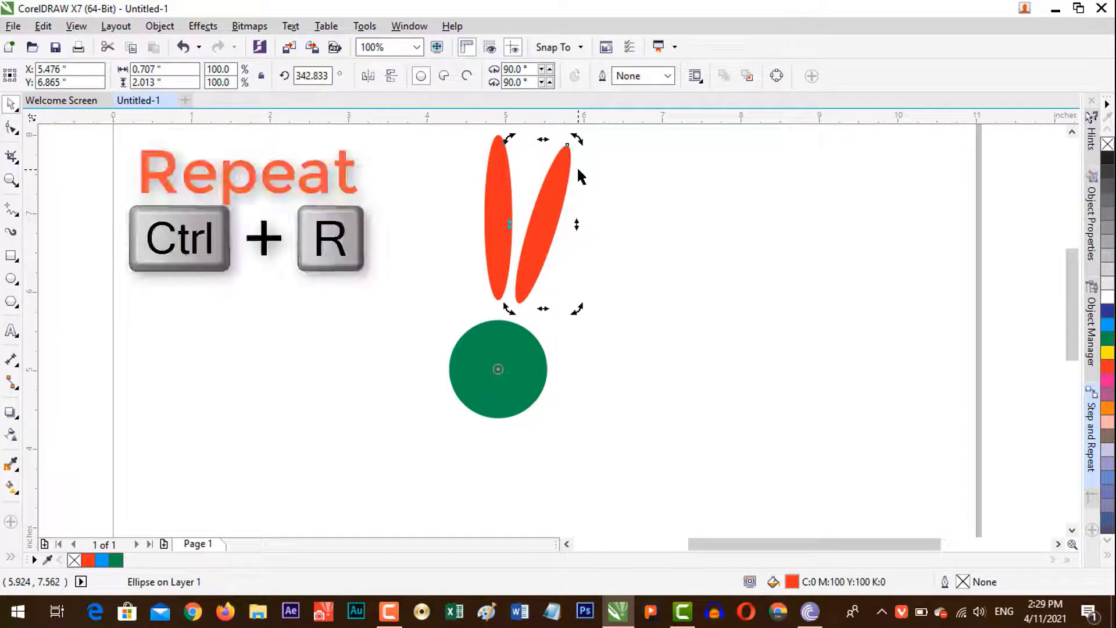
# Repeat the rotated petal copy around the green circle to complete the flower's full ring of petals
pyautogui.hotkey('ctrl', 'r')
pyautogui.hotkey('ctrl', 'r')
pyautogui.hotkey('ctrl', 'r')
pyautogui.hotkey('ctrl', 'r')
pyautogui.hotkey('ctrl', 'r')
pyautogui.hotkey('ctrl', 'r')
pyautogui.hotkey('ctrl', 'r')
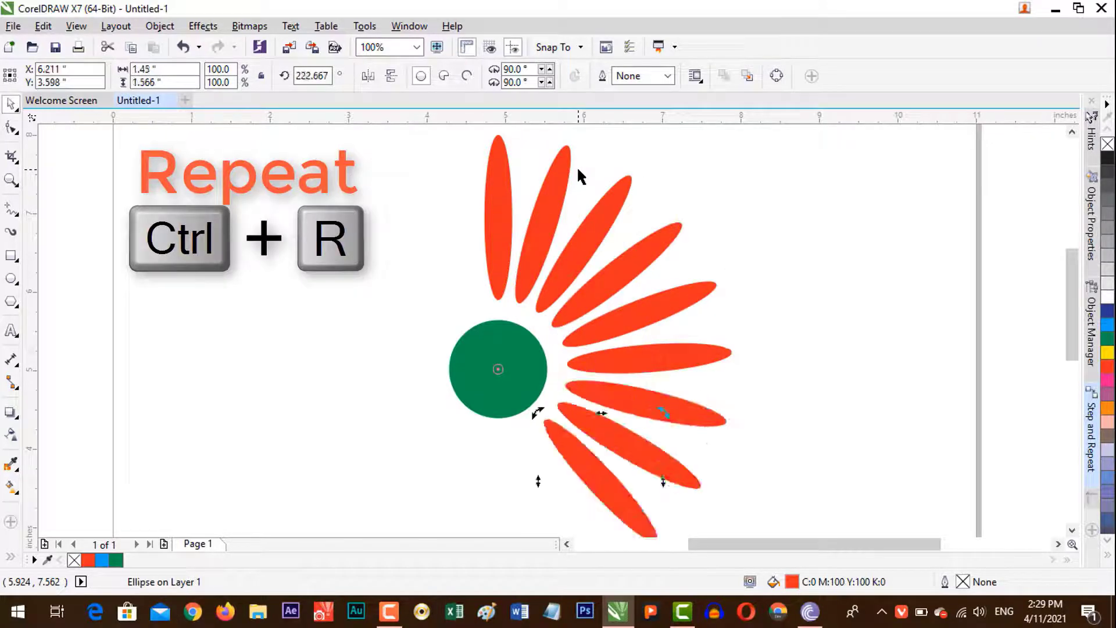
pyautogui.hotkey('ctrl', 'r')
pyautogui.hotkey('ctrl', 'r')
pyautogui.hotkey('ctrl', 'r')
pyautogui.hotkey('ctrl', 'r')
pyautogui.hotkey('ctrl', 'r')
pyautogui.hotkey('ctrl', 'r')
pyautogui.hotkey('ctrl', 'r')
pyautogui.hotkey('ctrl', 'r')
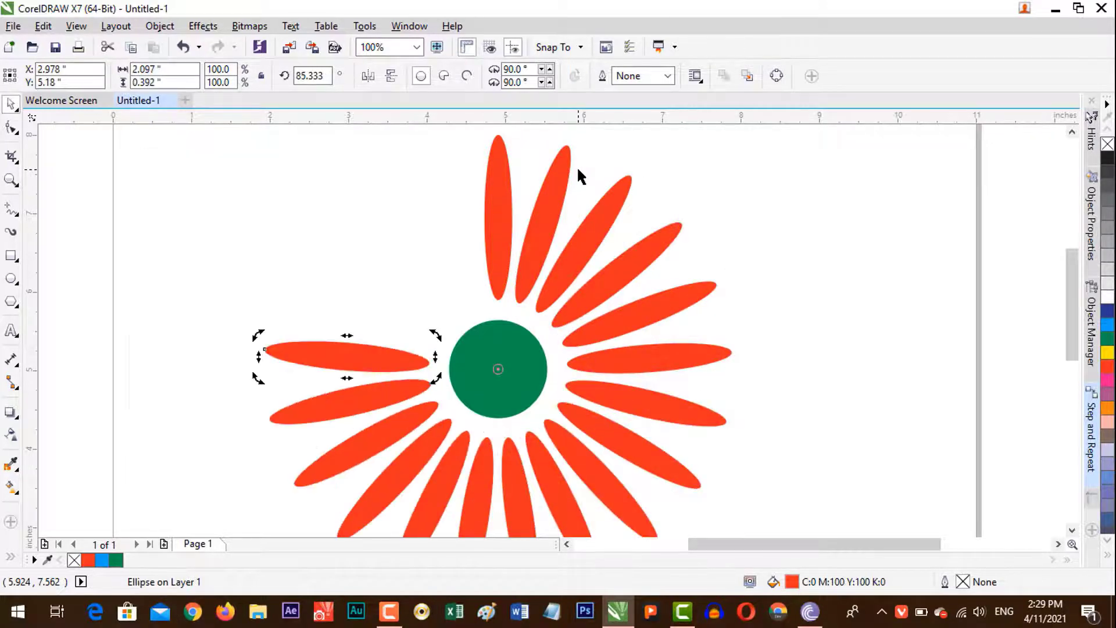
pyautogui.hotkey('ctrl', 'r')
pyautogui.hotkey('ctrl', 'r')
pyautogui.hotkey('ctrl', 'r')
pyautogui.hotkey('ctrl', 'r')
pyautogui.hotkey('ctrl', 'r')
pyautogui.hotkey('ctrl', 'r')
pyautogui.scroll(-1, 569, 388)
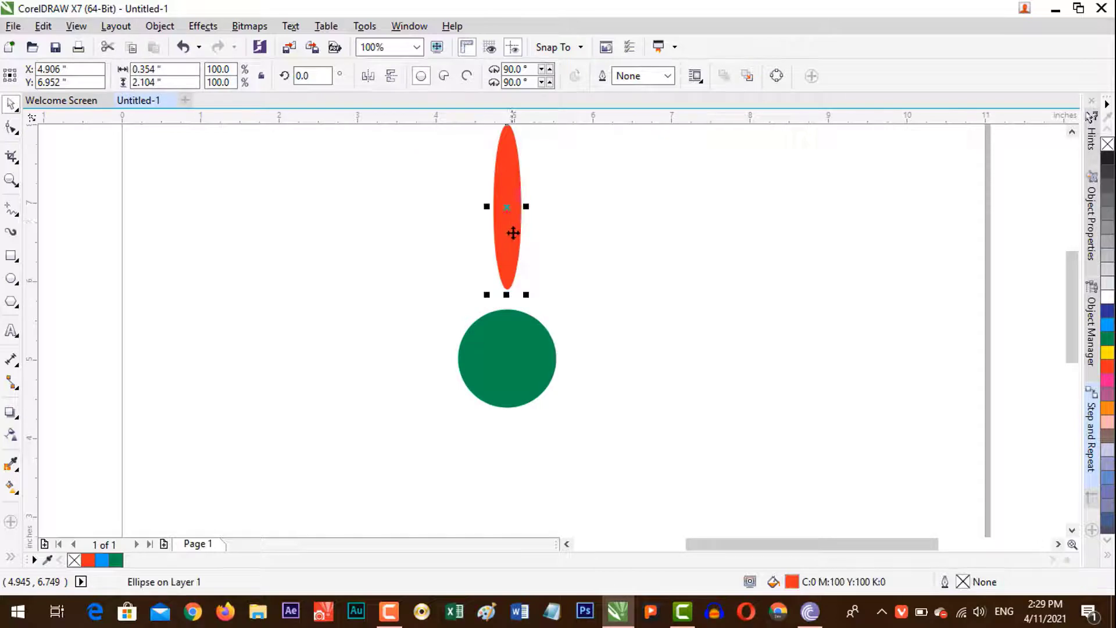
# Create a more widely spaced rotated copy of the single red petal around the green circle's centre, at about 322.4°
pyautogui.click(513, 233)
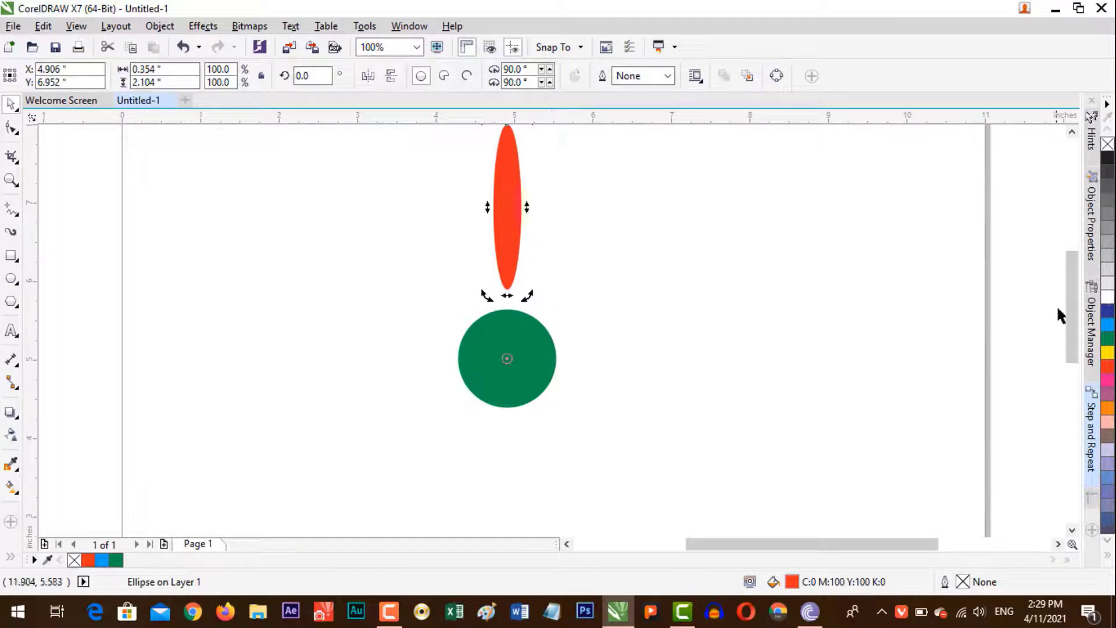
pyautogui.moveTo(1075, 301); pyautogui.dragTo(1072, 276)
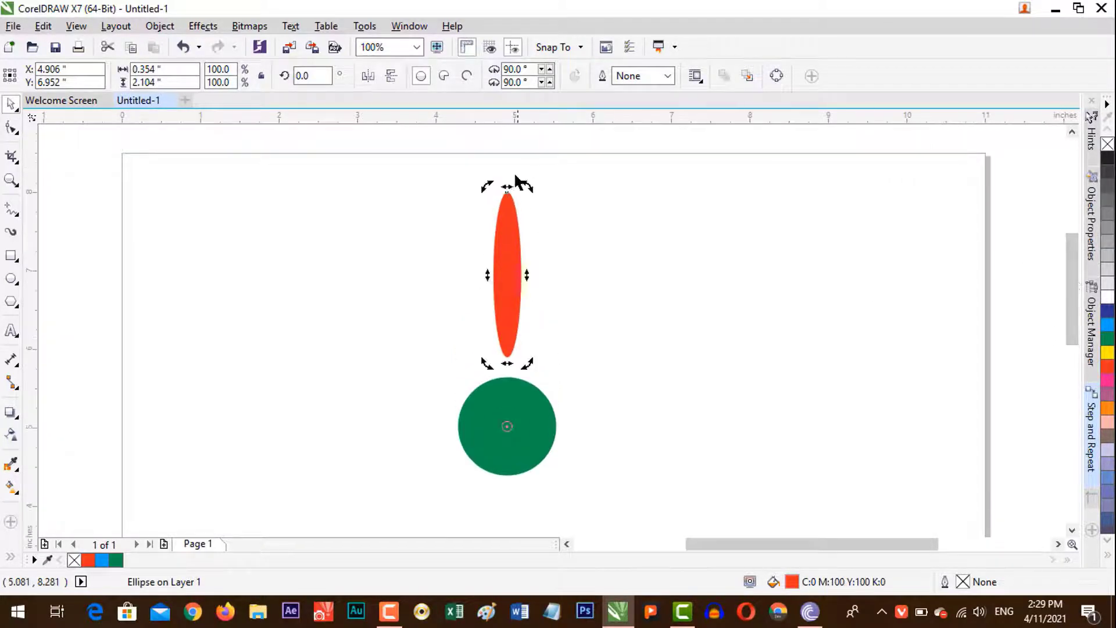
pyautogui.moveTo(527, 189); pyautogui.dragTo(670, 247)
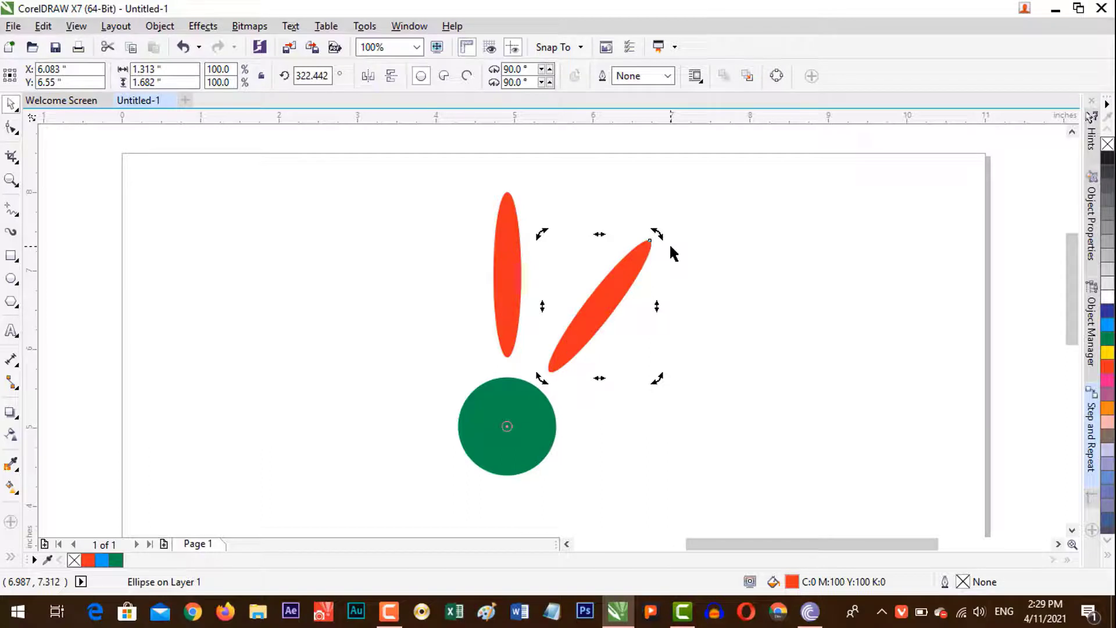
# Repeat the widely spaced red petal copy around the green circle for several rounds to build a dense, overlapping ring of petals
pyautogui.hotkey('ctrl', 'r')
pyautogui.hotkey('ctrl', 'r')
pyautogui.hotkey('ctrl', 'r')
pyautogui.hotkey('ctrl', 'r')
pyautogui.hotkey('ctrl', 'r')
pyautogui.hotkey('ctrl', 'r')
pyautogui.hotkey('ctrl', 'r')
pyautogui.hotkey('ctrl', 'r')
pyautogui.hotkey('ctrl', 'r')
pyautogui.hotkey('ctrl', 'r')
pyautogui.hotkey('ctrl', 'r')
pyautogui.hotkey('ctrl', 'r')
pyautogui.hotkey('ctrl', 'r')
pyautogui.hotkey('ctrl', 'r')
pyautogui.hotkey('ctrl', 'r')
pyautogui.hotkey('ctrl', 'r')
pyautogui.hotkey('ctrl', 'r')
pyautogui.hotkey('ctrl', 'r')
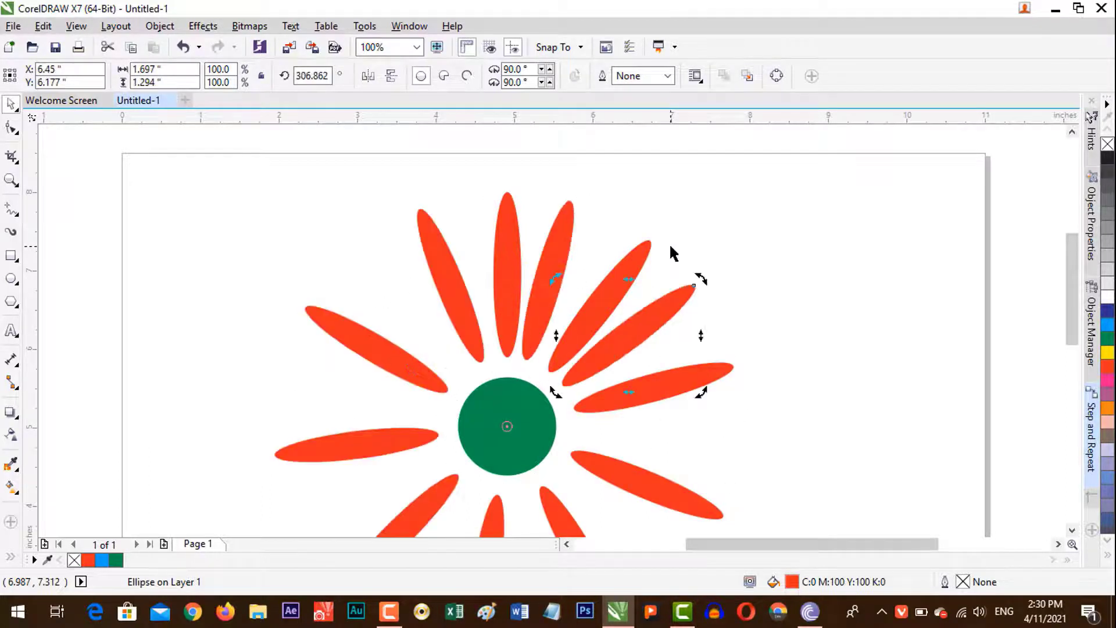
pyautogui.hotkey('ctrl', 'r')
pyautogui.hotkey('ctrl', 'r')
pyautogui.hotkey('ctrl', 'r')
pyautogui.hotkey('ctrl', 'r')
pyautogui.hotkey('ctrl', 'r')
pyautogui.hotkey('ctrl', 'r')
pyautogui.hotkey('ctrl', 'r')
pyautogui.hotkey('ctrl', 'r')
pyautogui.hotkey('ctrl', 'r')
pyautogui.hotkey('ctrl', 'r')
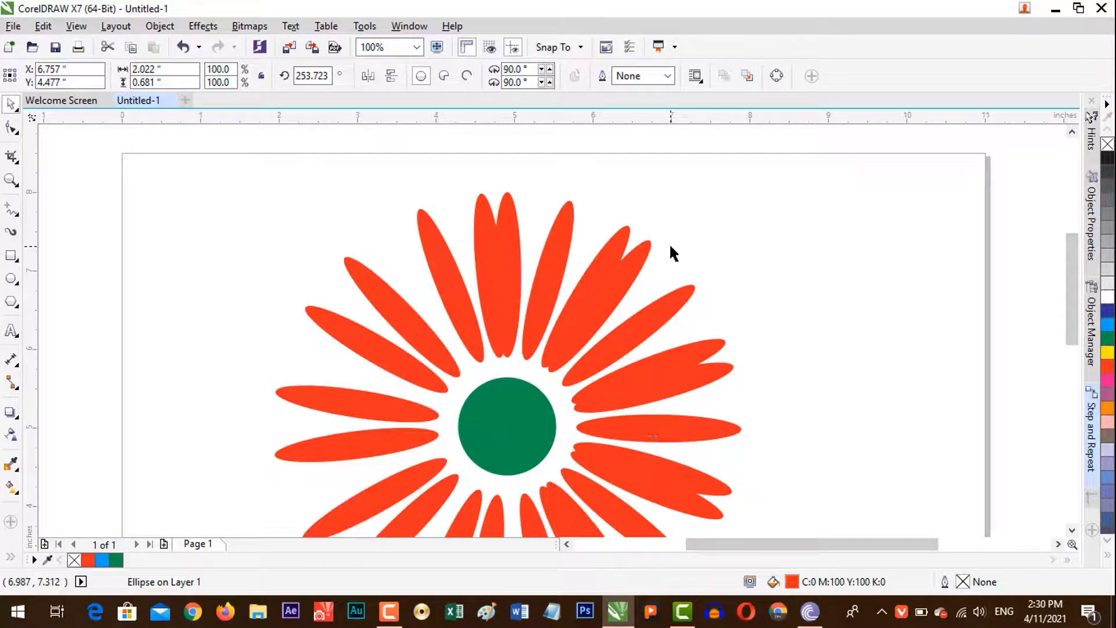
pyautogui.hotkey('ctrl', 'r')
pyautogui.hotkey('ctrl', 'r')
pyautogui.hotkey('ctrl', 'r')
pyautogui.hotkey('ctrl', 'r')
pyautogui.hotkey('ctrl', 'r')
pyautogui.hotkey('ctrl', 'r')
pyautogui.hotkey('ctrl', 'r')
pyautogui.hotkey('ctrl', 'r')
pyautogui.hotkey('ctrl', 'r')
pyautogui.hotkey('ctrl', 'r')
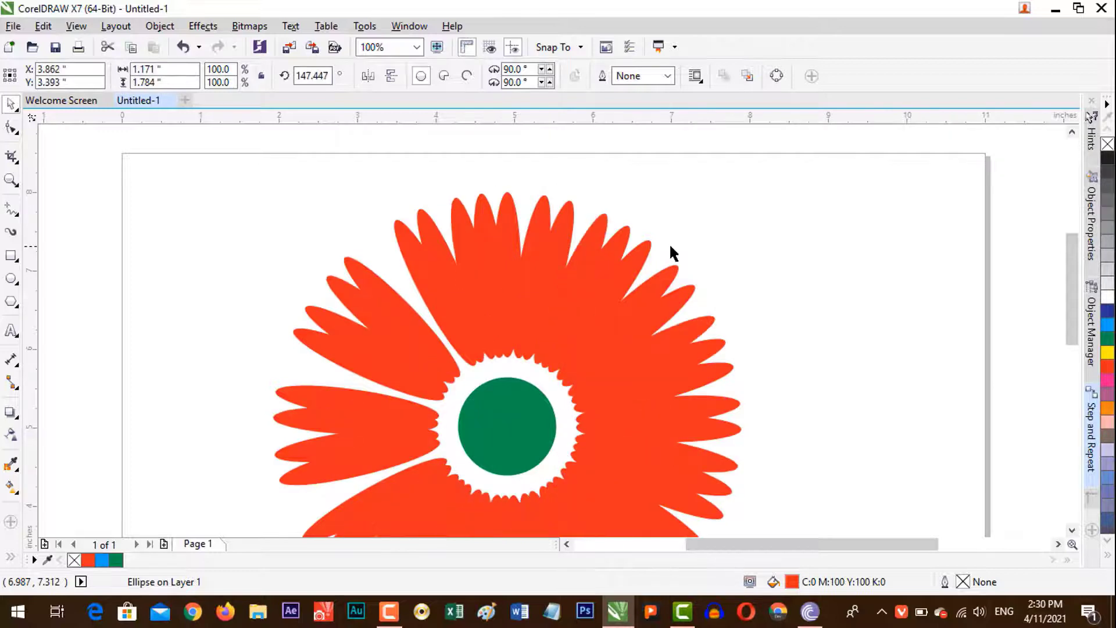
pyautogui.hotkey('ctrl', 'r')
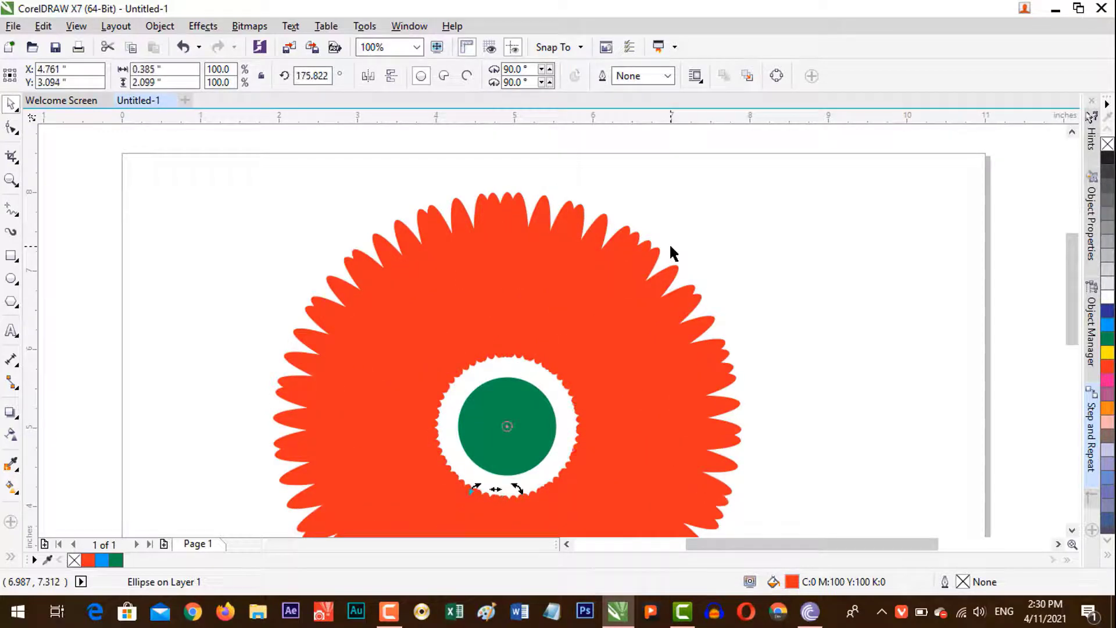
pyautogui.scroll(-2, 670, 252)
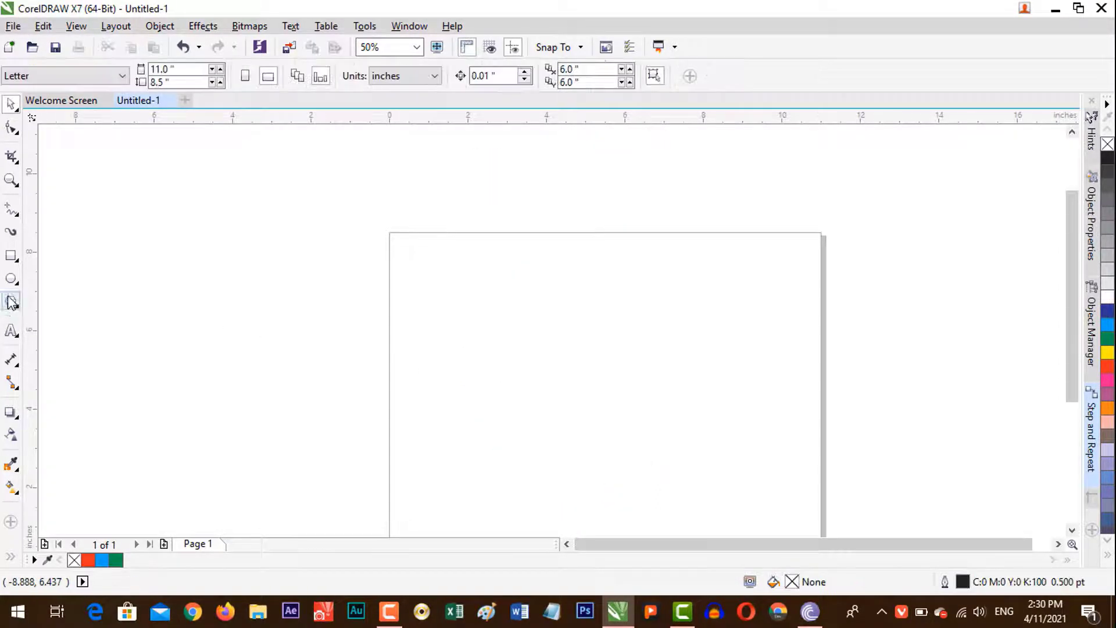
# Draw a circle about 1.27 inches across near the middle of the page, filled green with no outline
pyautogui.click(11, 279)
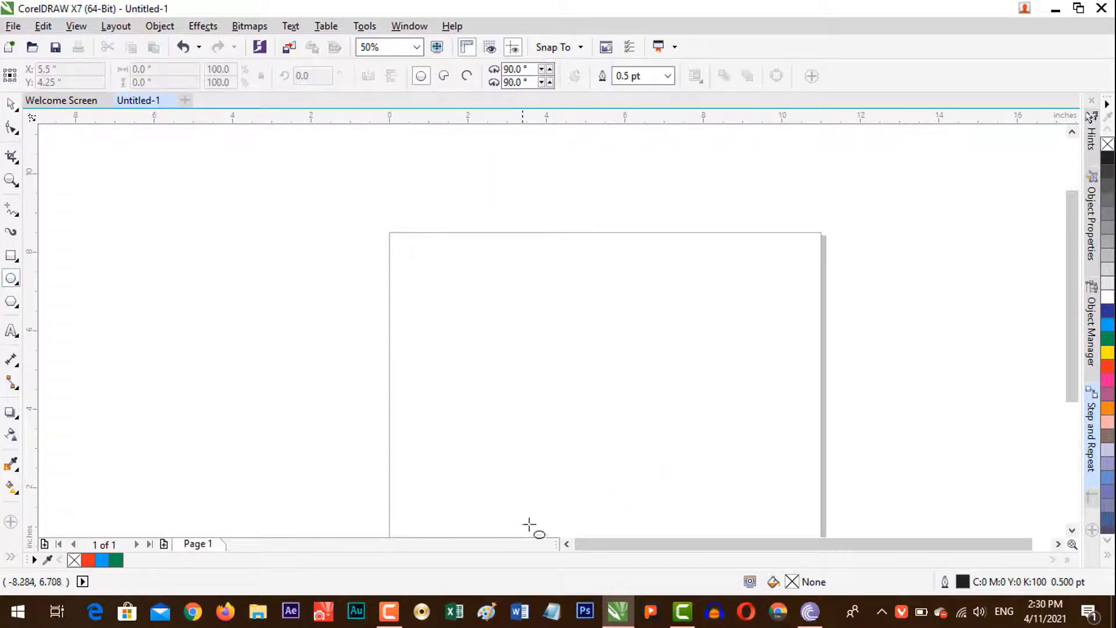
pyautogui.moveTo(1071, 205); pyautogui.dragTo(1071, 227)
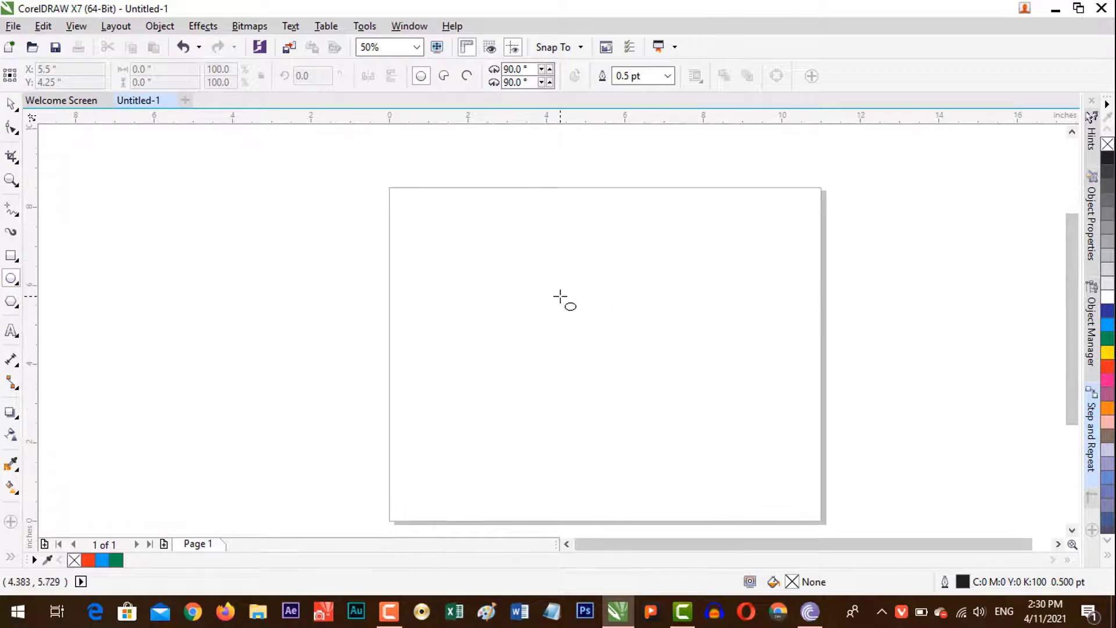
pyautogui.moveTo(557, 300); pyautogui.dragTo(596, 350)
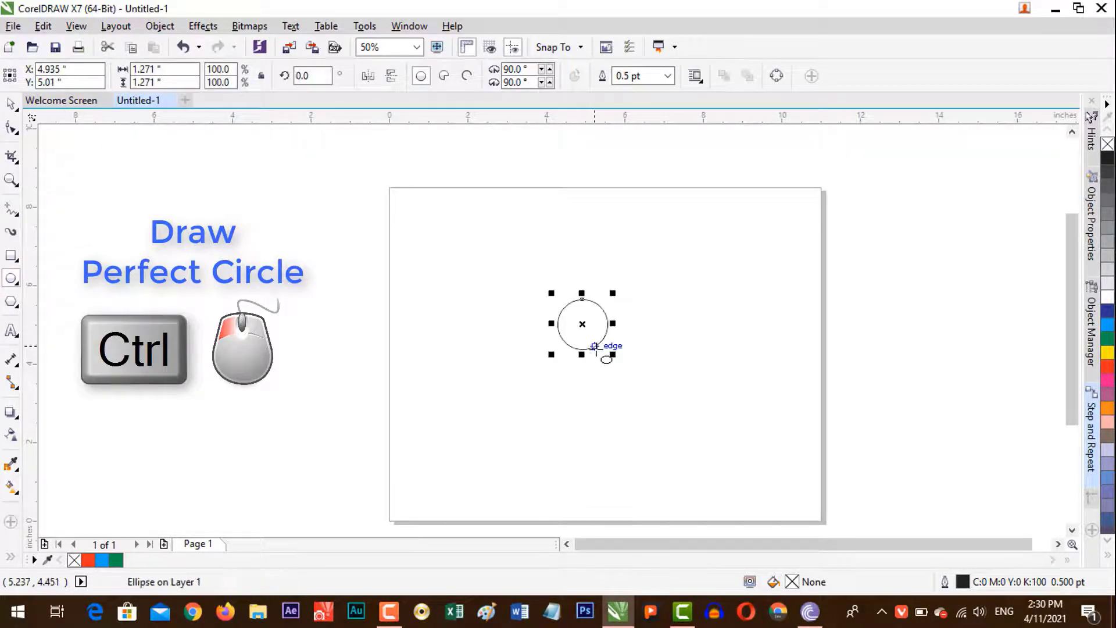
pyautogui.click(11, 104)
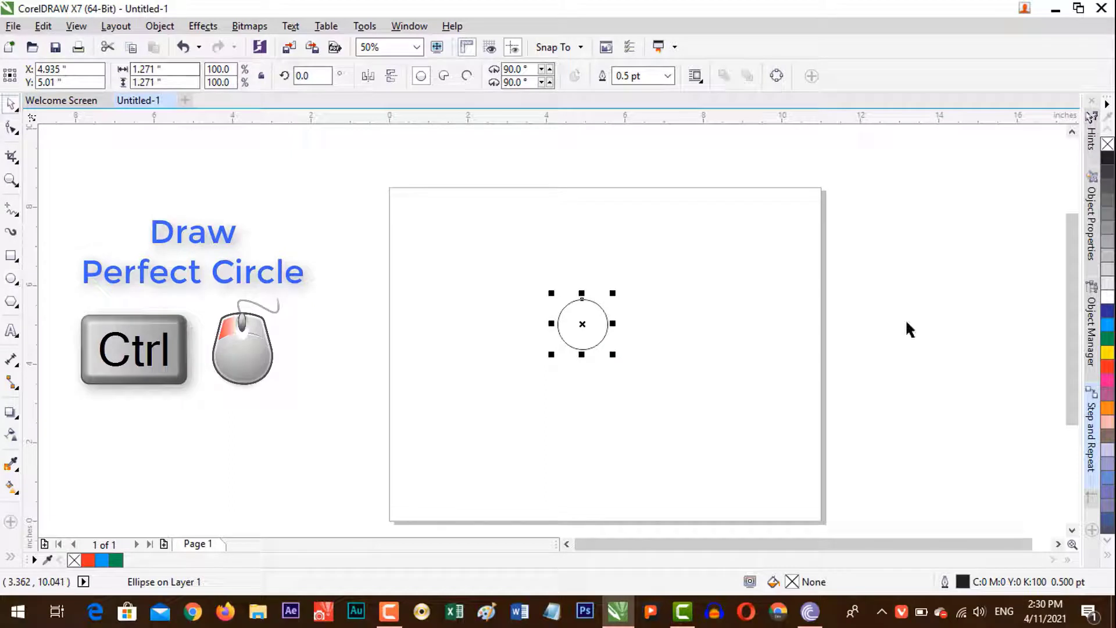
pyautogui.click(1107, 339)
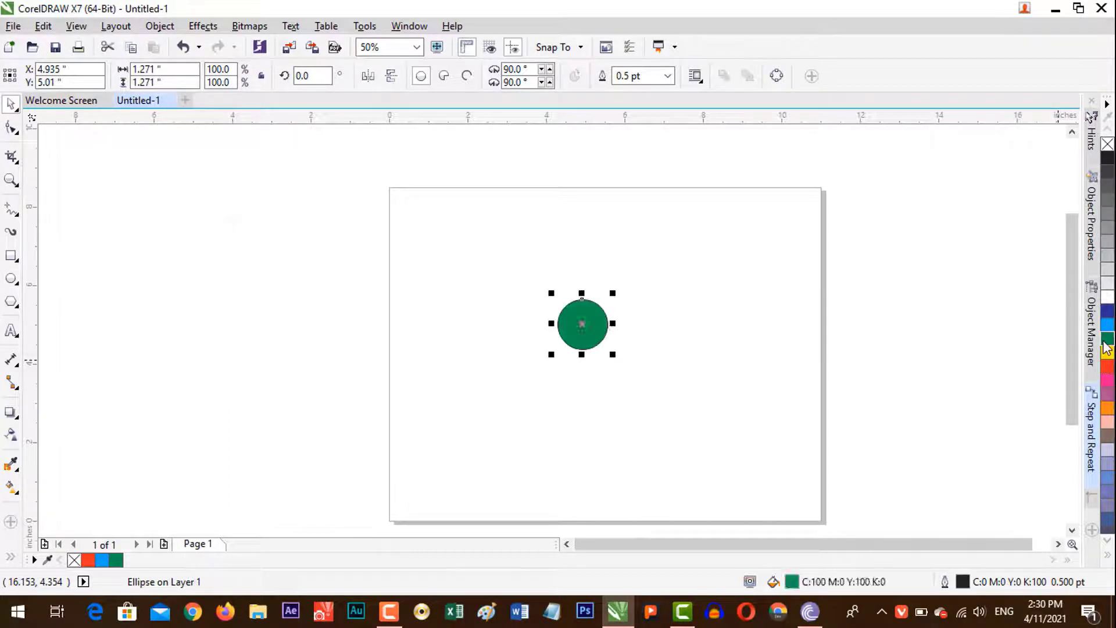
pyautogui.rightClick(1108, 147)
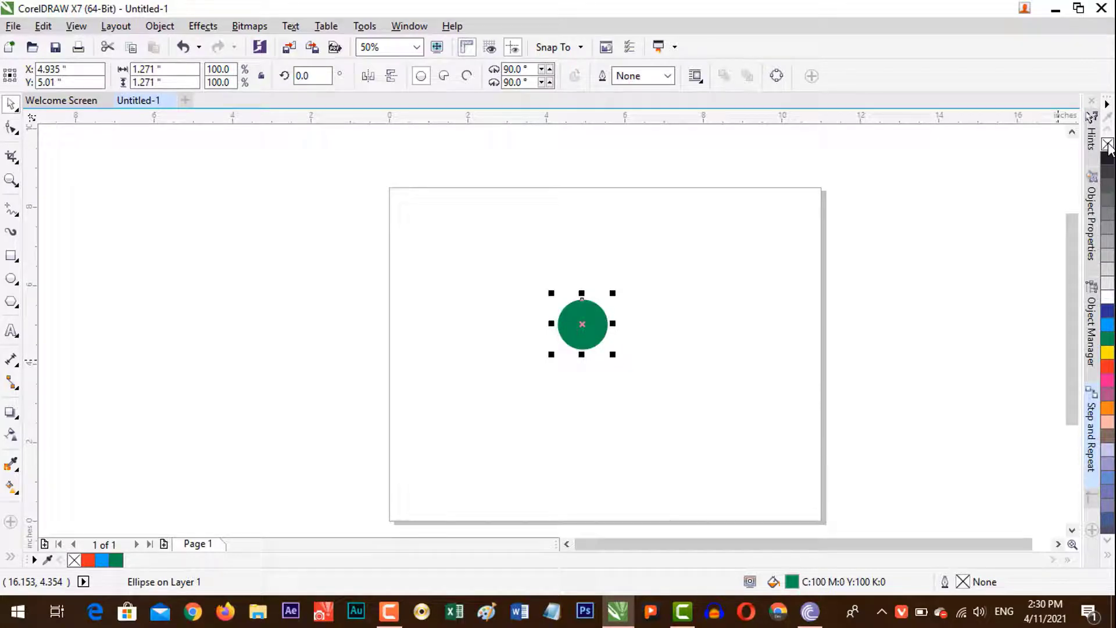
# Draw a narrow upright ellipse about 0.42 by 2.5 inches just above the green circle, filled orange with no outline
pyautogui.click(10, 279)
pyautogui.moveTo(574, 197); pyautogui.dragTo(593, 290)
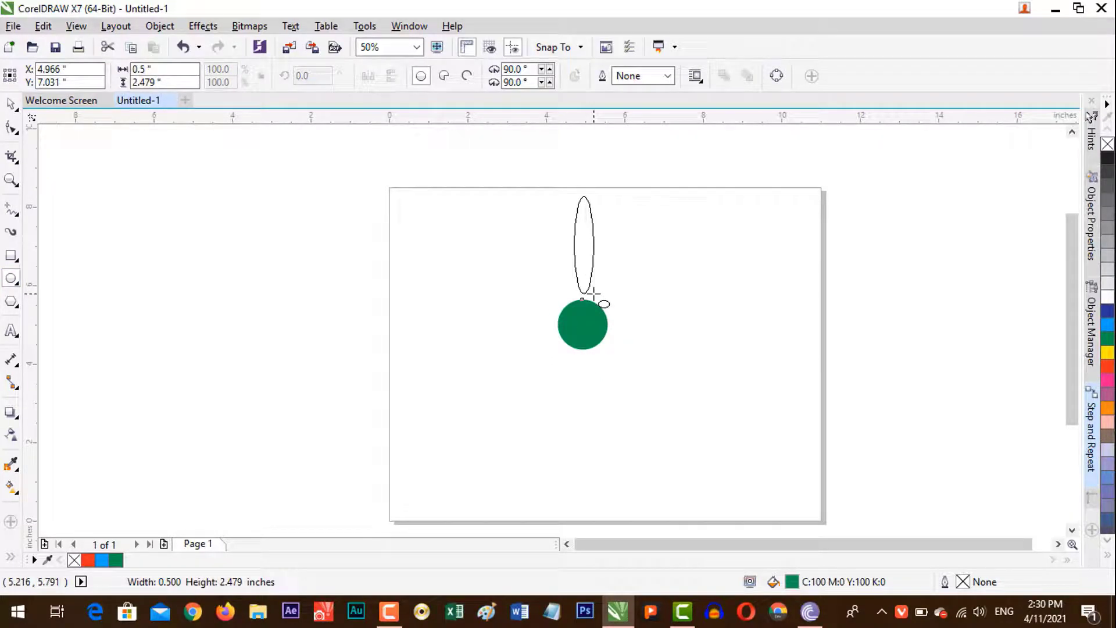
pyautogui.moveTo(591, 295); pyautogui.dragTo(590, 299)
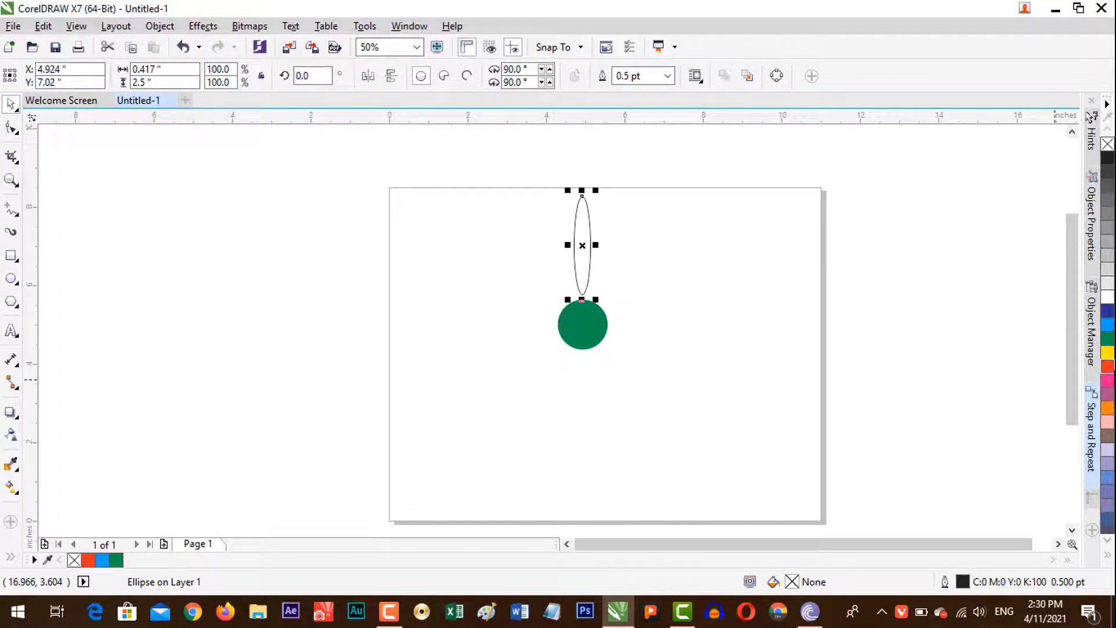
pyautogui.click(1108, 408)
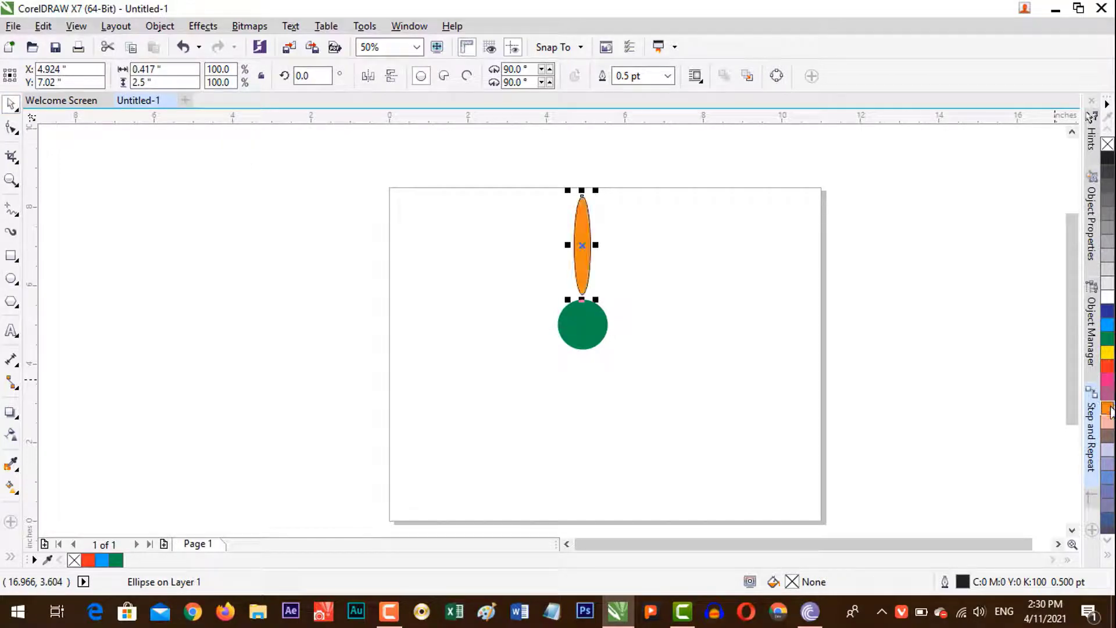
pyautogui.rightClick(1107, 144)
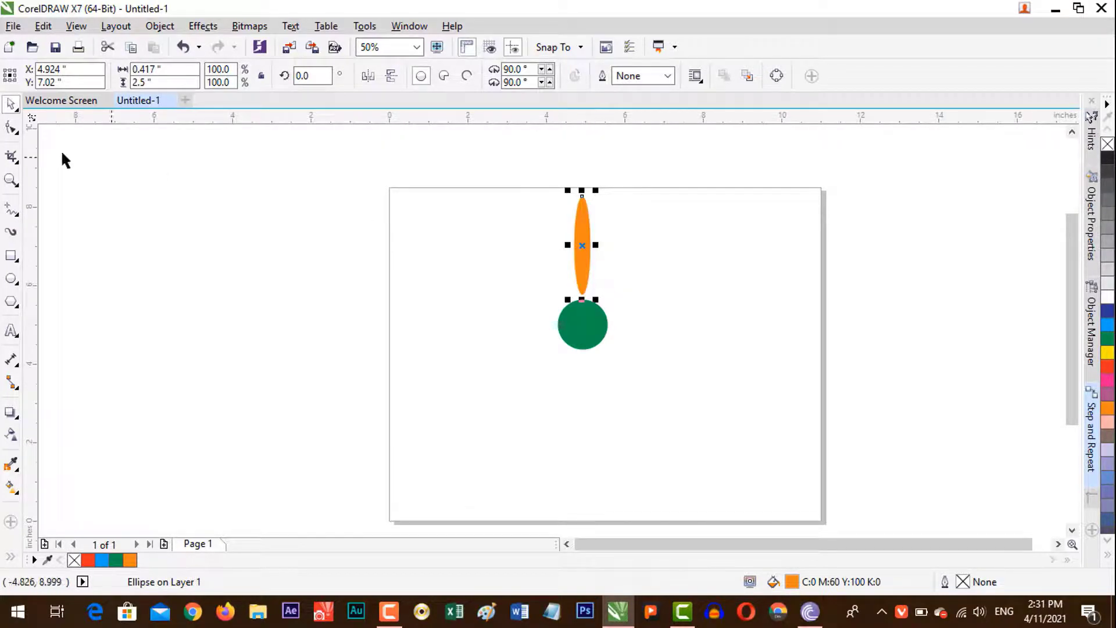
# Move the orange petal's centre of rotation to the centre of the green circle and keep the petal selected
pyautogui.click(581, 265)
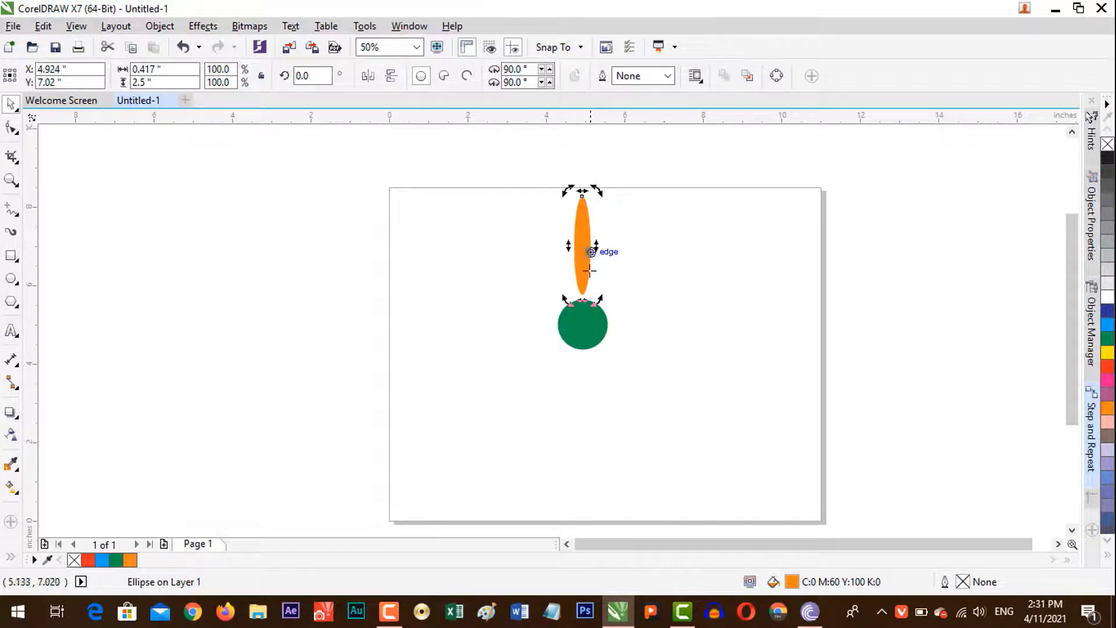
pyautogui.moveTo(582, 245); pyautogui.dragTo(586, 323)
pyautogui.click(582, 203)
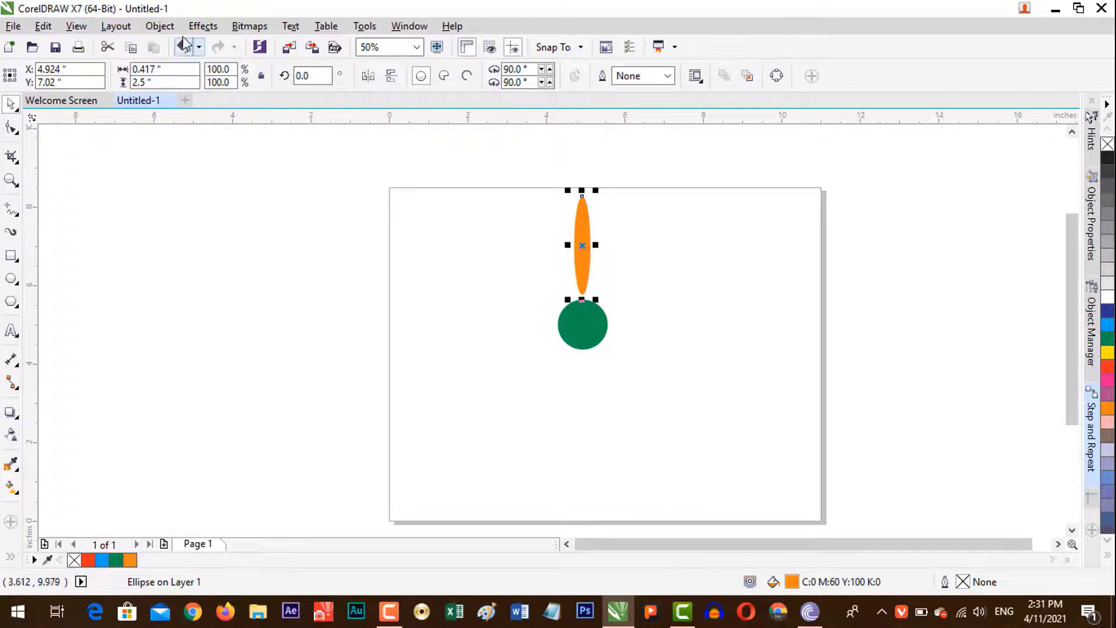
# Open the Rotate transformation settings for the orange petal
pyautogui.click(164, 28)
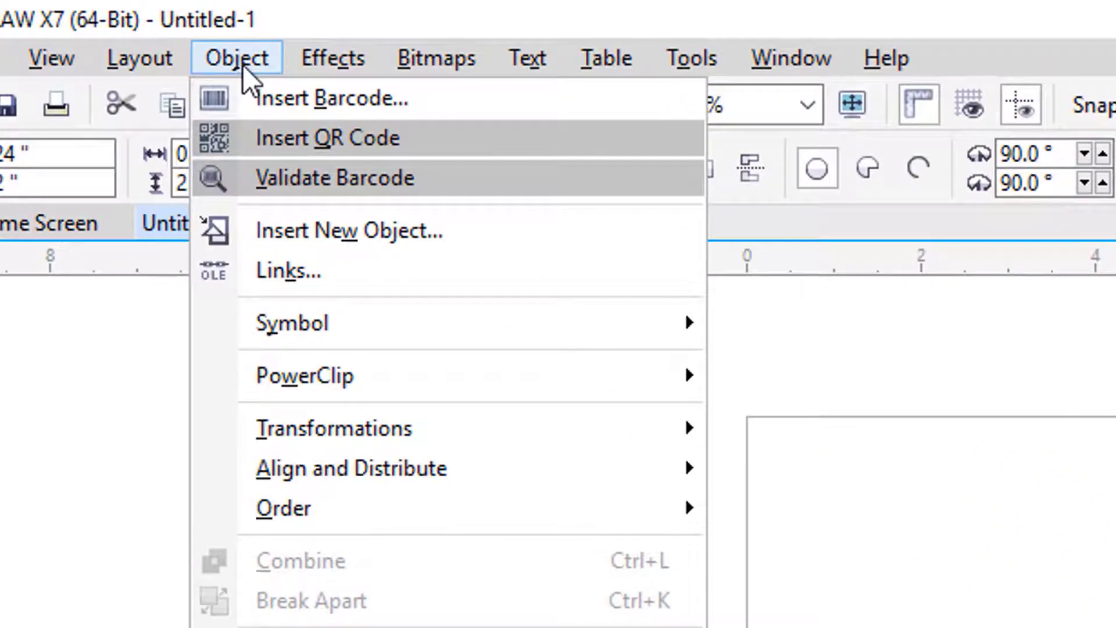
pyautogui.moveTo(410, 445)
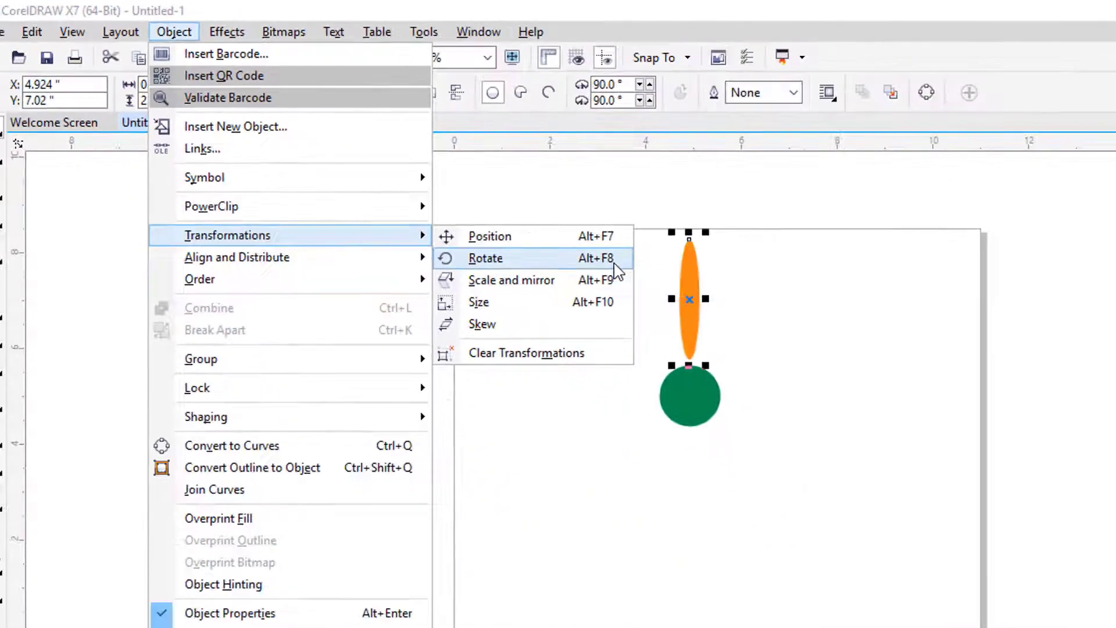
pyautogui.click(1029, 472)
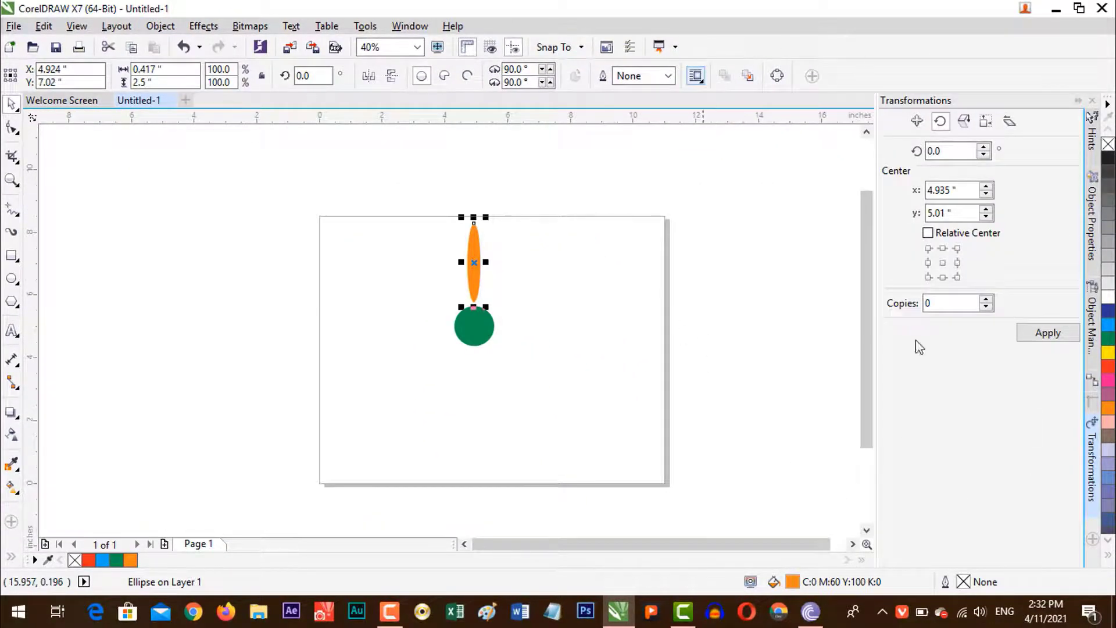
# Try one copy of the orange petal rotated 5° around the green circle's centre, and undo it
pyautogui.click(983, 149)
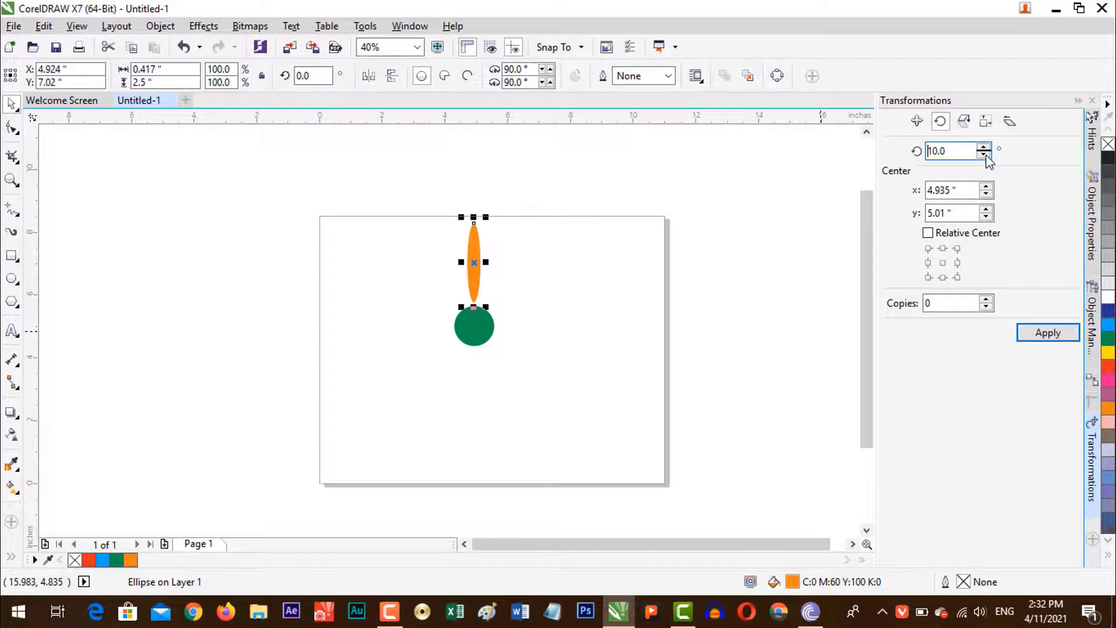
pyautogui.click(986, 154)
pyautogui.click(986, 299)
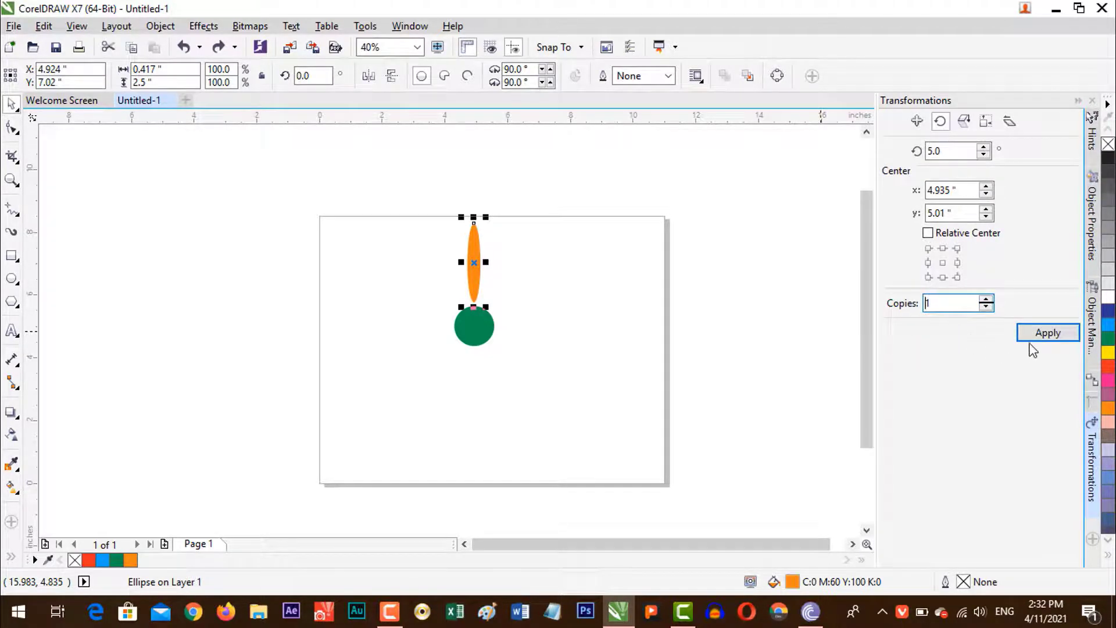
pyautogui.click(1040, 332)
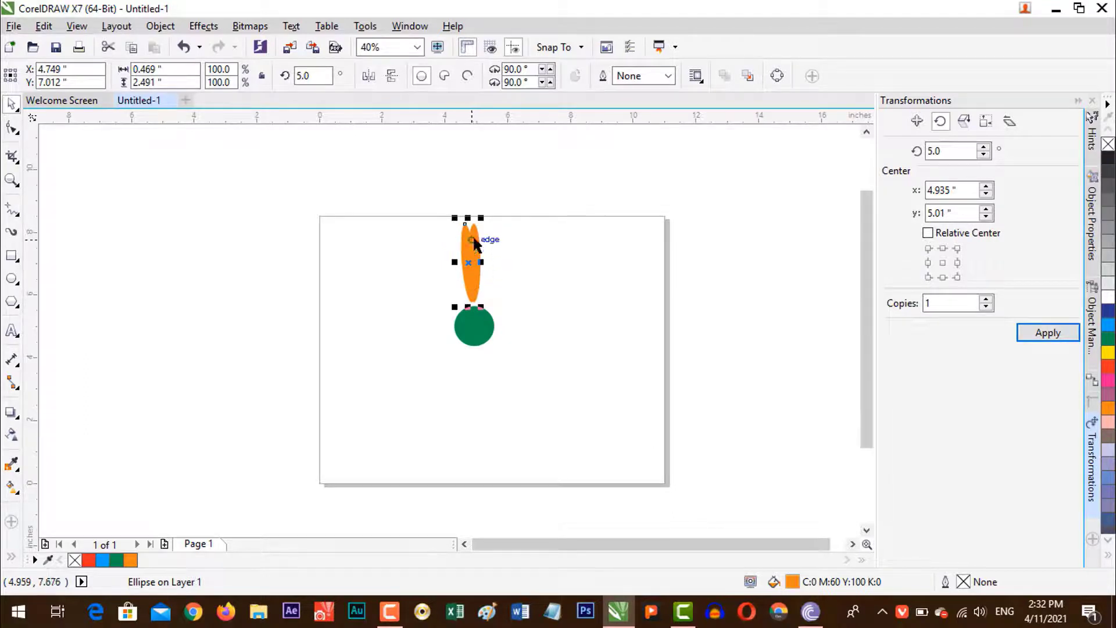
pyautogui.hotkey('ctrl', 'z')
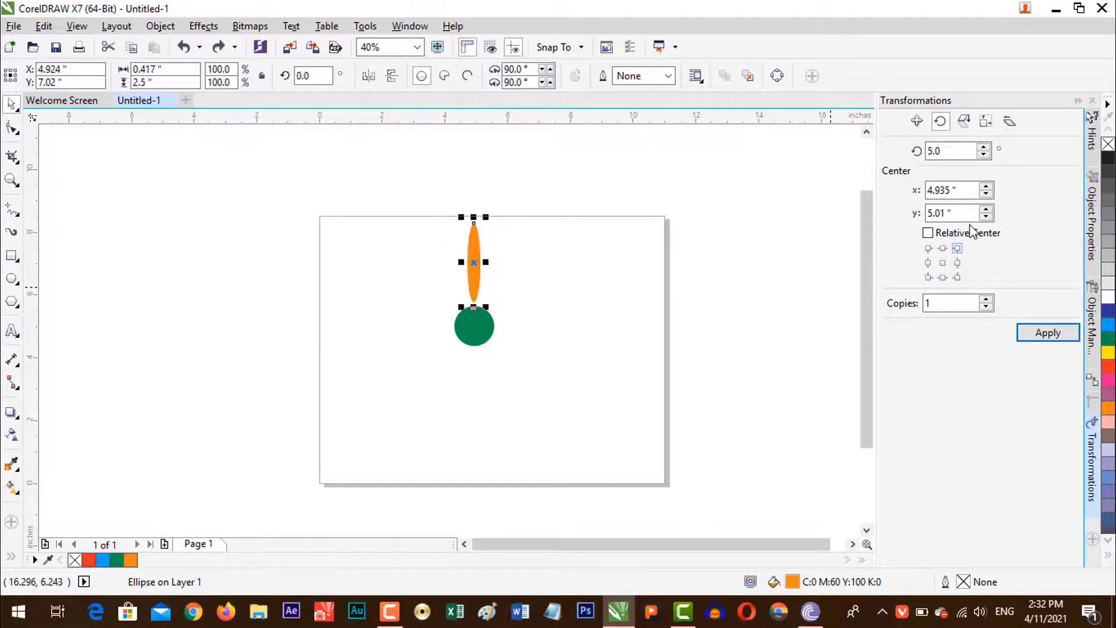
# Create one orange petal copy rotated 10° around the green circle's centre and repeat it to complete the full ring
pyautogui.doubleClick(953, 151)
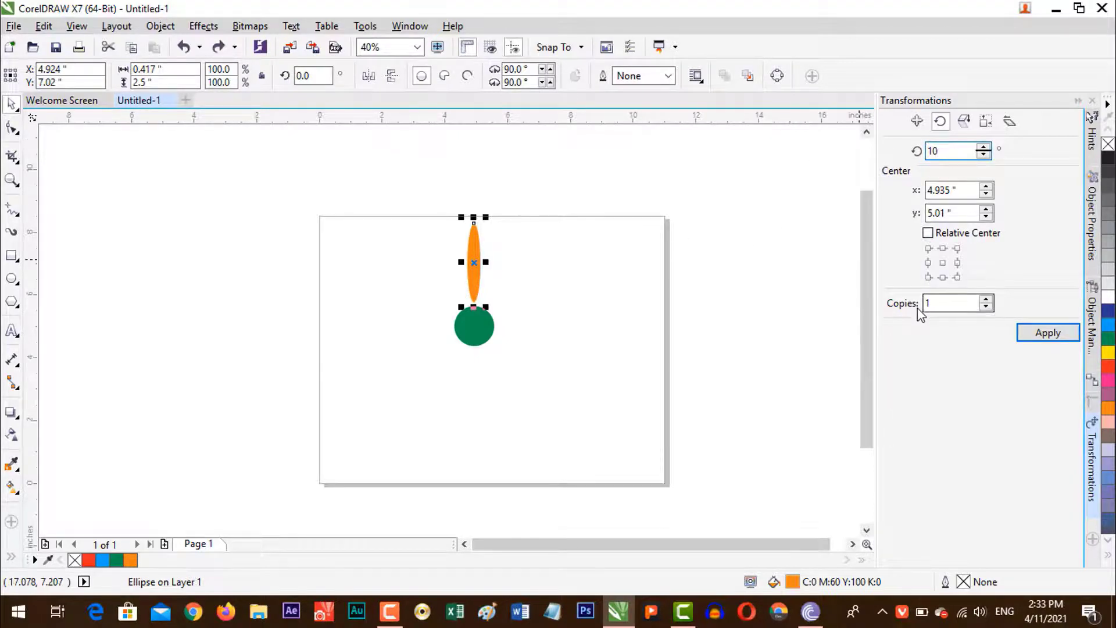
pyautogui.click(1050, 340)
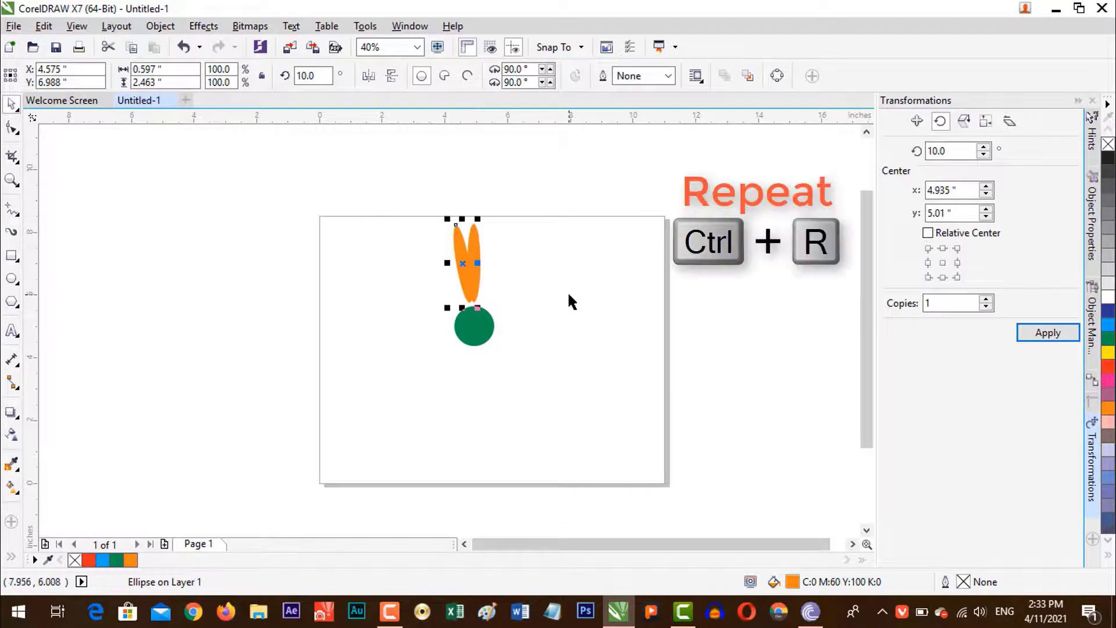
pyautogui.hotkey('ctrl', 'r')
pyautogui.hotkey('ctrl', 'r')
pyautogui.hotkey('ctrl', 'r')
pyautogui.hotkey('ctrl', 'r')
pyautogui.hotkey('ctrl', 'r')
pyautogui.hotkey('ctrl', 'r')
pyautogui.hotkey('ctrl', 'r')
pyautogui.hotkey('ctrl', 'r')
pyautogui.hotkey('ctrl', 'r')
pyautogui.hotkey('ctrl', 'r')
pyautogui.hotkey('ctrl', 'r')
pyautogui.hotkey('ctrl', 'r')
pyautogui.hotkey('ctrl', 'r')
pyautogui.hotkey('ctrl', 'r')
pyautogui.hotkey('ctrl', 'r')
pyautogui.hotkey('ctrl', 'r')
pyautogui.hotkey('ctrl', 'r')
pyautogui.hotkey('ctrl', 'r')
pyautogui.hotkey('ctrl', 'r')
pyautogui.hotkey('ctrl', 'r')
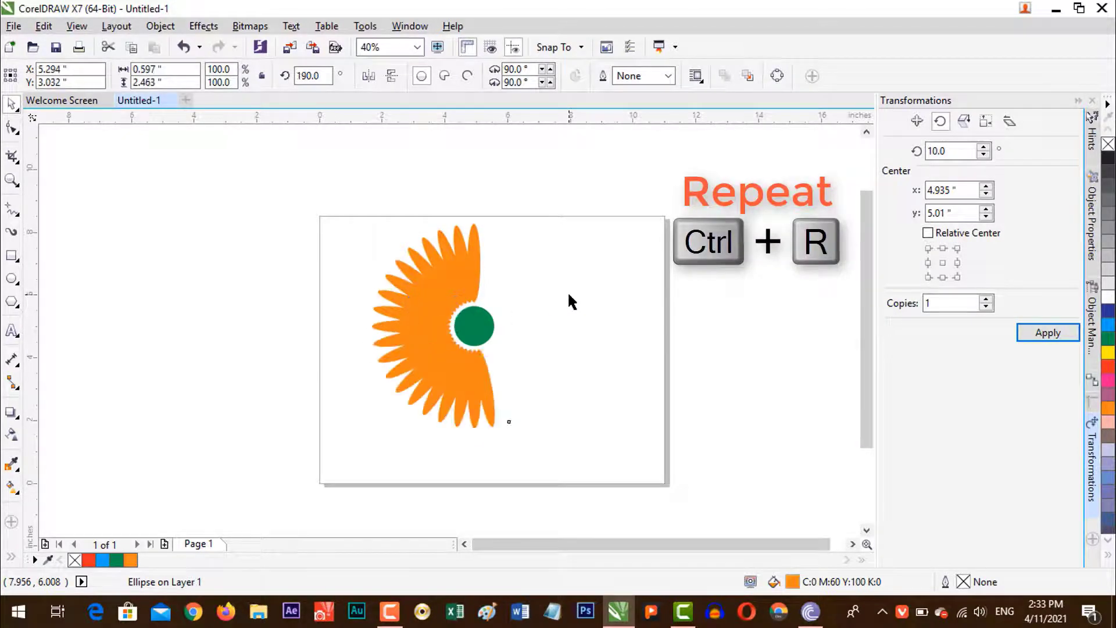
pyautogui.hotkey('ctrl', 'r')
pyautogui.hotkey('ctrl', 'r')
pyautogui.hotkey('ctrl', 'r')
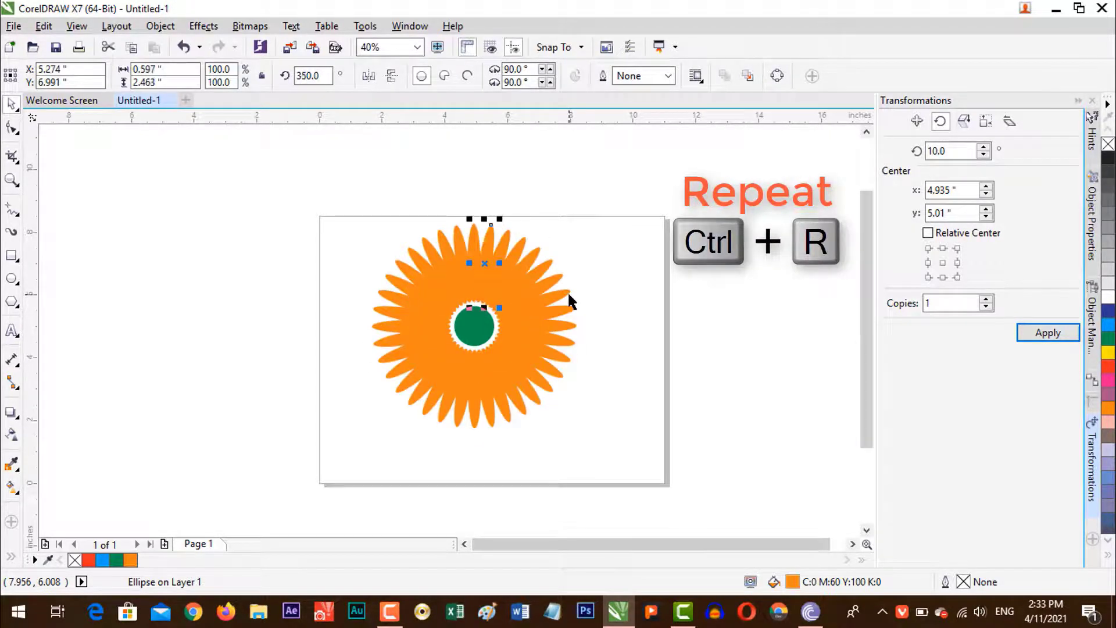
# Cycle the selection through the orange flower's petals to examine the individual copies, and clear the selection
pyautogui.press('Tab')
pyautogui.press('Tab')
pyautogui.press('Tab')
pyautogui.press('Tab')
pyautogui.press('Tab')
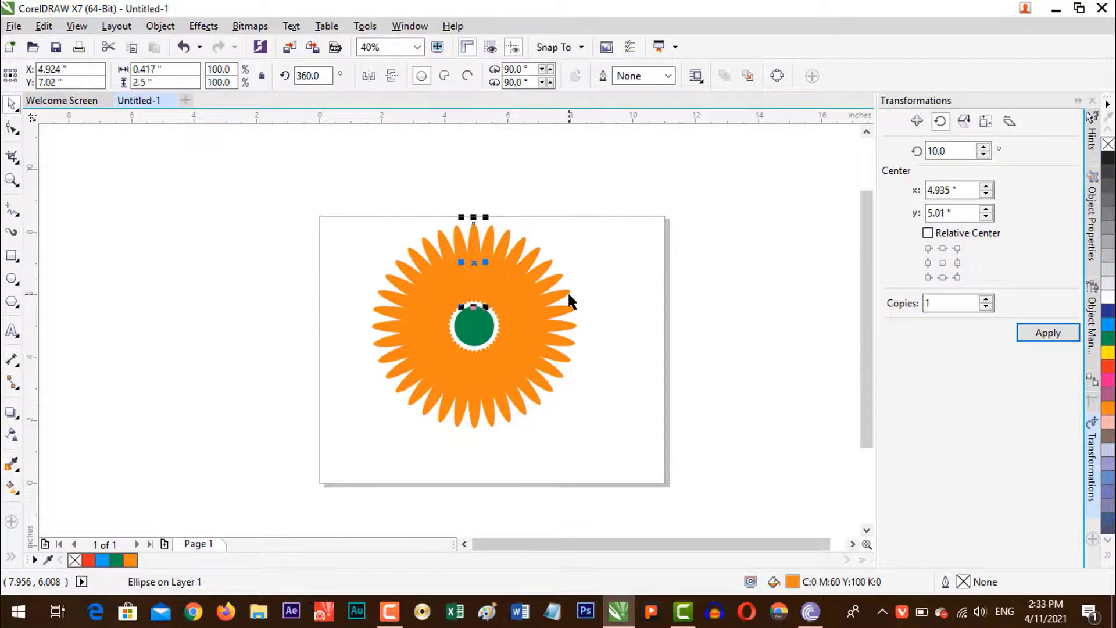
pyautogui.press('Tab')
pyautogui.press('Tab')
pyautogui.press('Tab')
pyautogui.press('Tab')
pyautogui.press('Tab')
pyautogui.press('Tab')
pyautogui.press('Tab')
pyautogui.press('Tab')
pyautogui.press('Tab')
pyautogui.press('Tab')
pyautogui.press('Tab')
pyautogui.press('Tab')
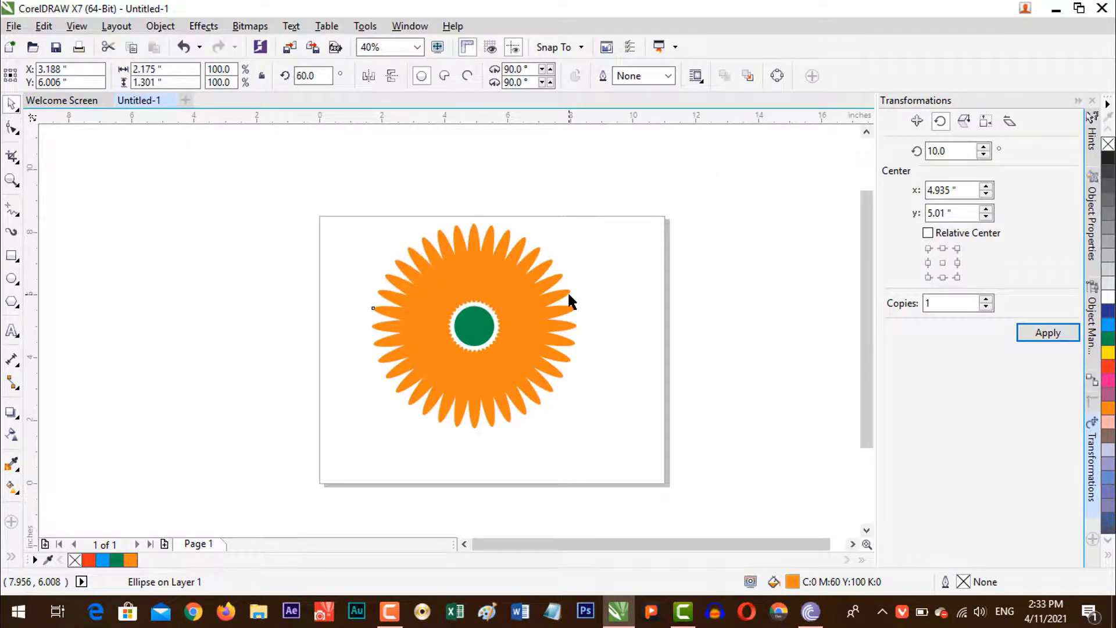
pyautogui.press('Tab')
pyautogui.press('Tab')
pyautogui.press('Tab')
pyautogui.press('Tab')
pyautogui.press('Tab')
pyautogui.press('Tab')
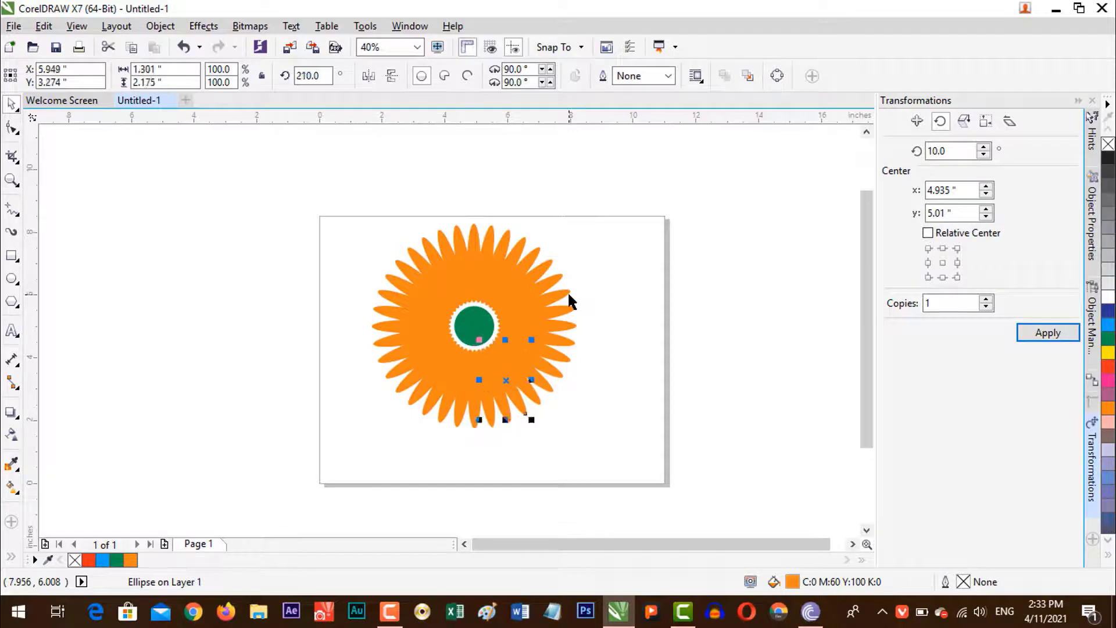
pyautogui.click(611, 297)
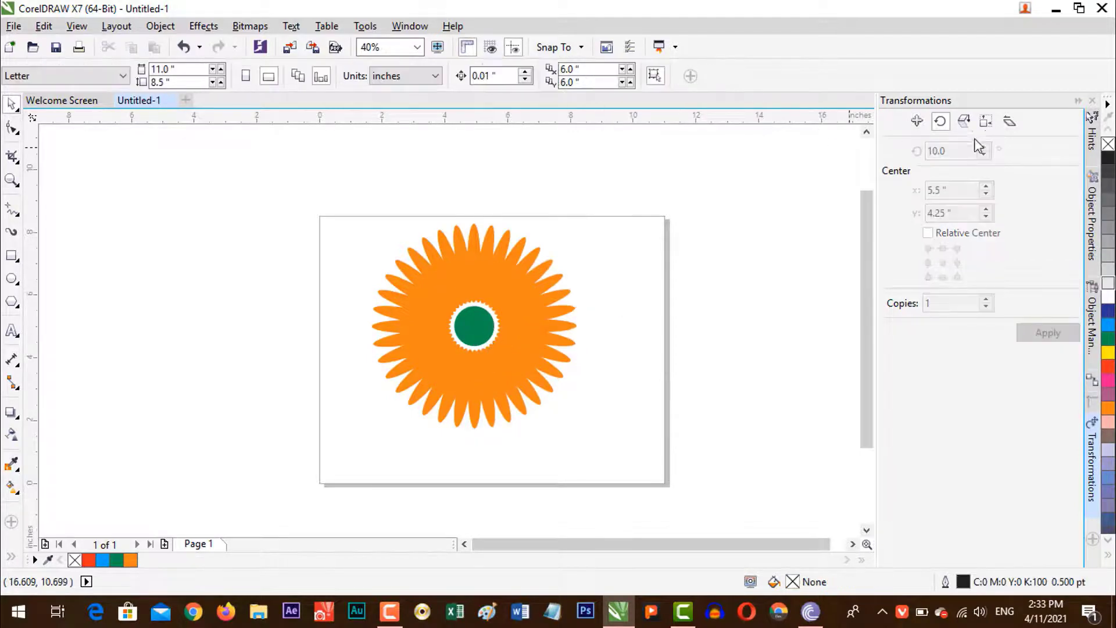
# Undo the ring of orange petal copies and create 20 copies of the single petal at 15° intervals around the green circle
pyautogui.hotkey('ctrl', 'z')
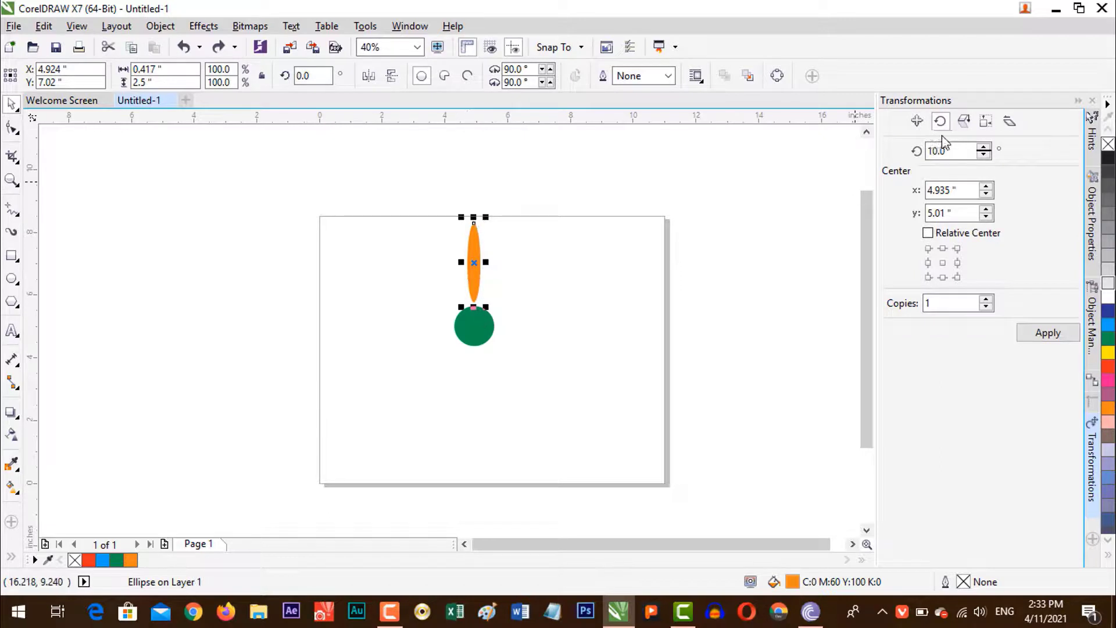
pyautogui.moveTo(954, 150); pyautogui.dragTo(897, 154)
pyautogui.write('15')
pyautogui.moveTo(969, 304); pyautogui.dragTo(888, 307)
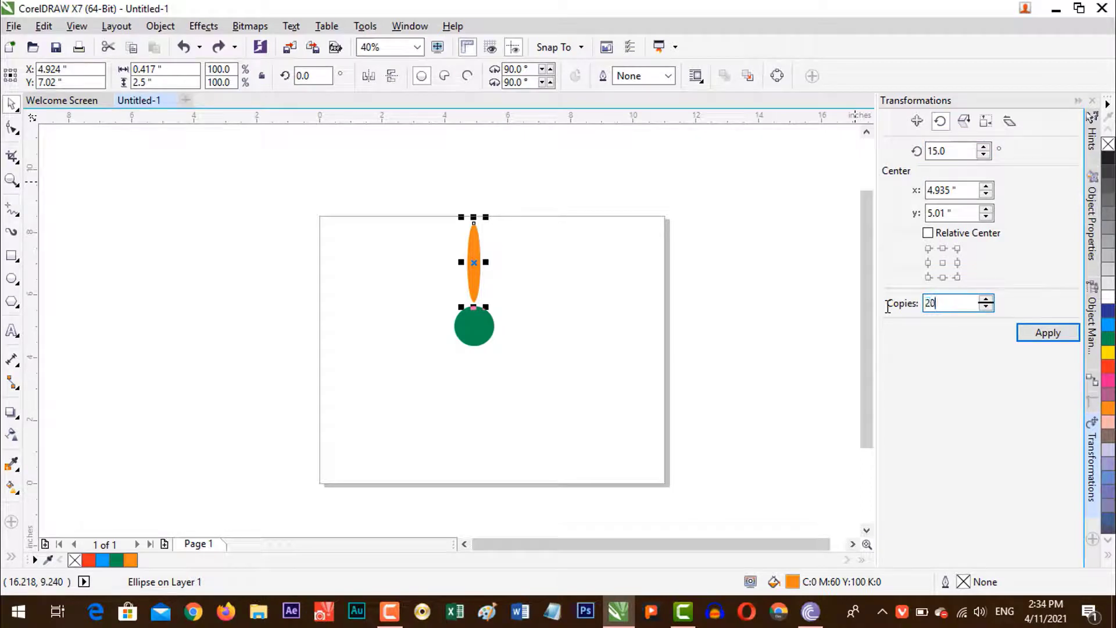
pyautogui.click(1054, 333)
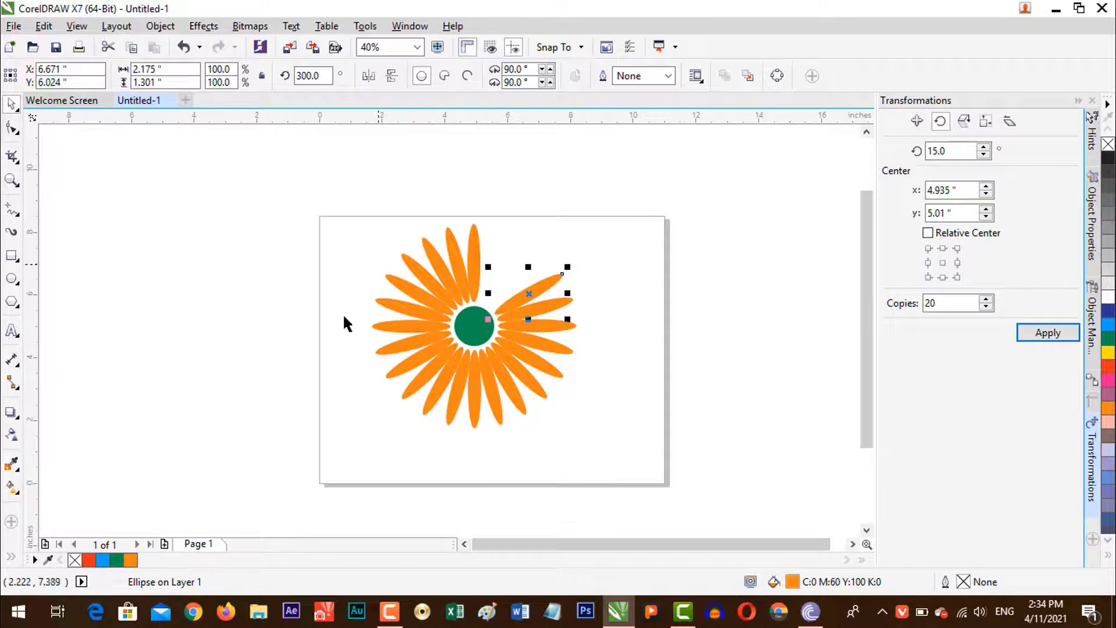
# Create 5 more petal copies at 15° intervals around the green circle to close the gap in the ring
pyautogui.moveTo(937, 302); pyautogui.dragTo(876, 308)
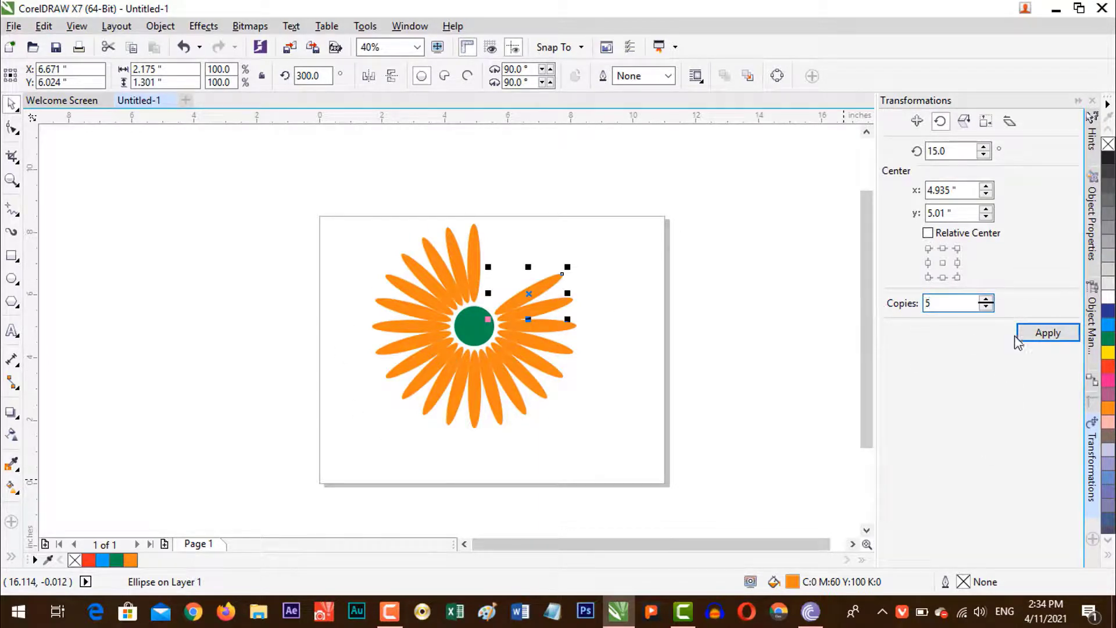
pyautogui.click(1040, 336)
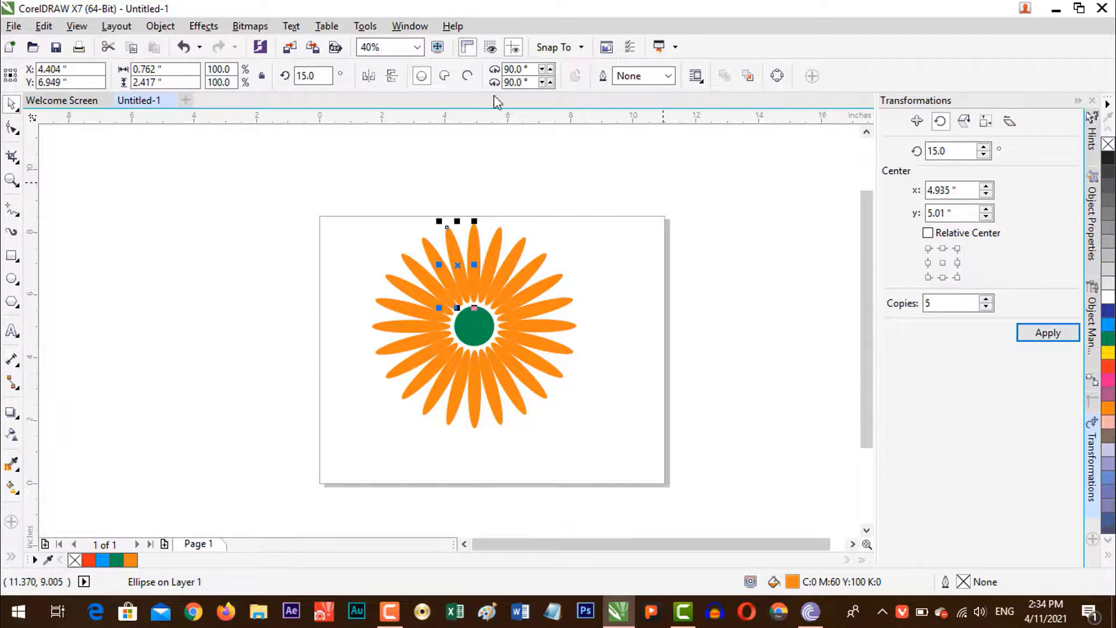
pyautogui.click(632, 464)
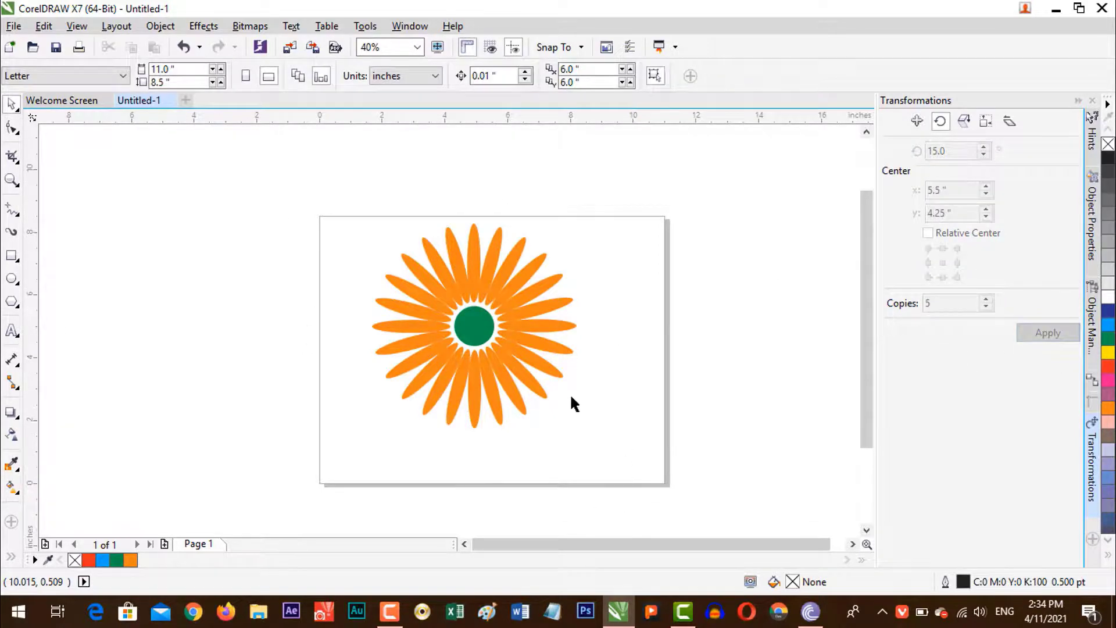
# Select individual petals of the orange ring and try to move one petal away from the flower
pyautogui.click(558, 347)
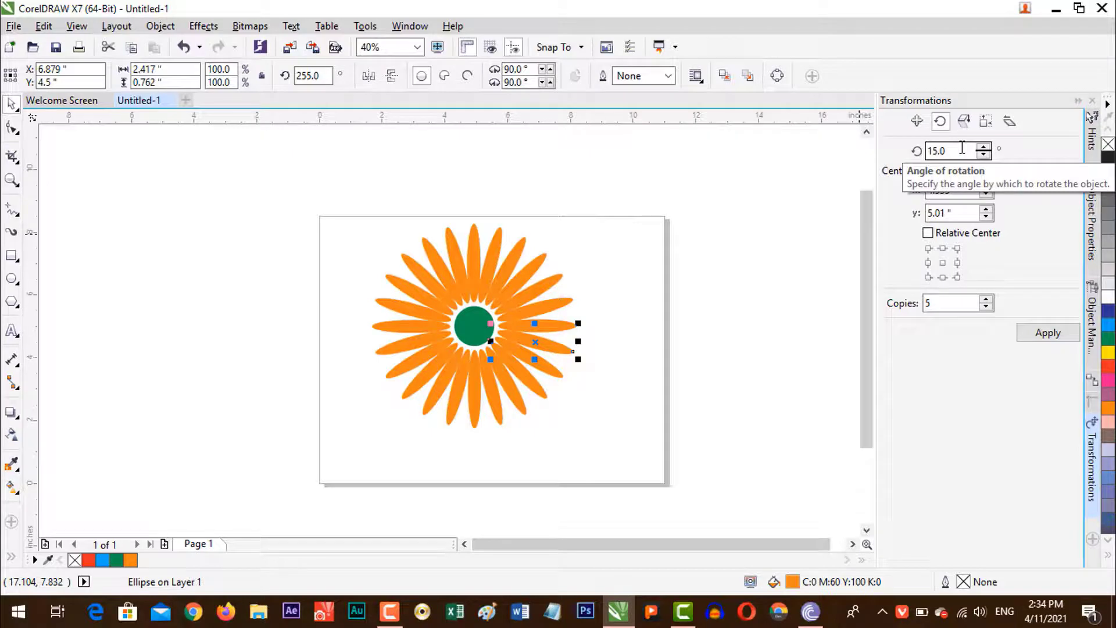
pyautogui.click(495, 249)
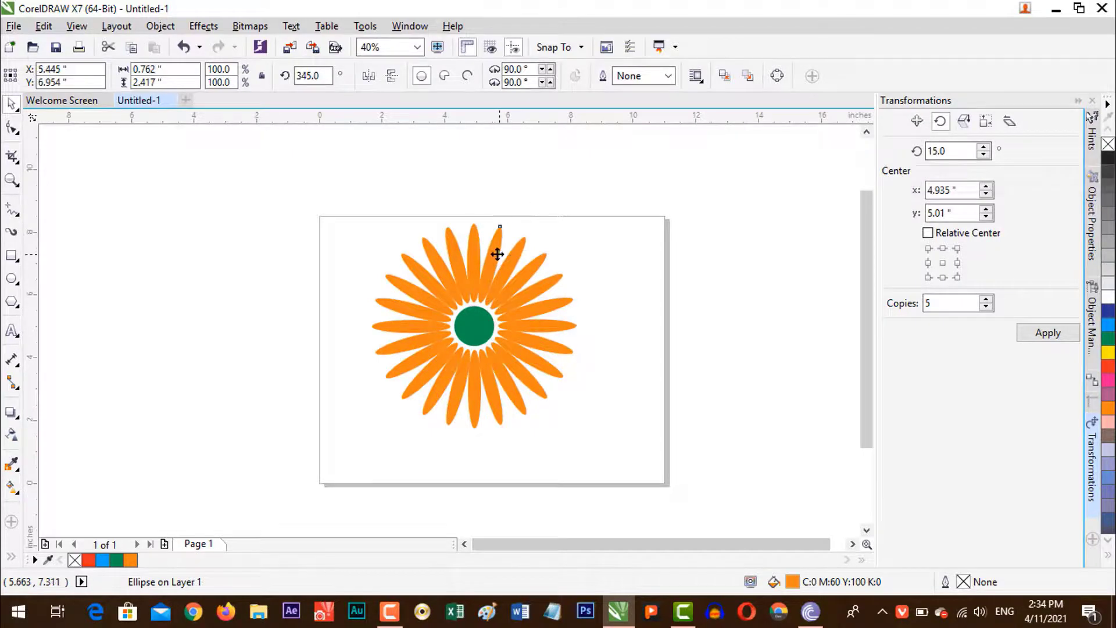
pyautogui.moveTo(497, 254); pyautogui.dragTo(640, 187)
pyautogui.click(587, 197)
pyautogui.rightClick(640, 186)
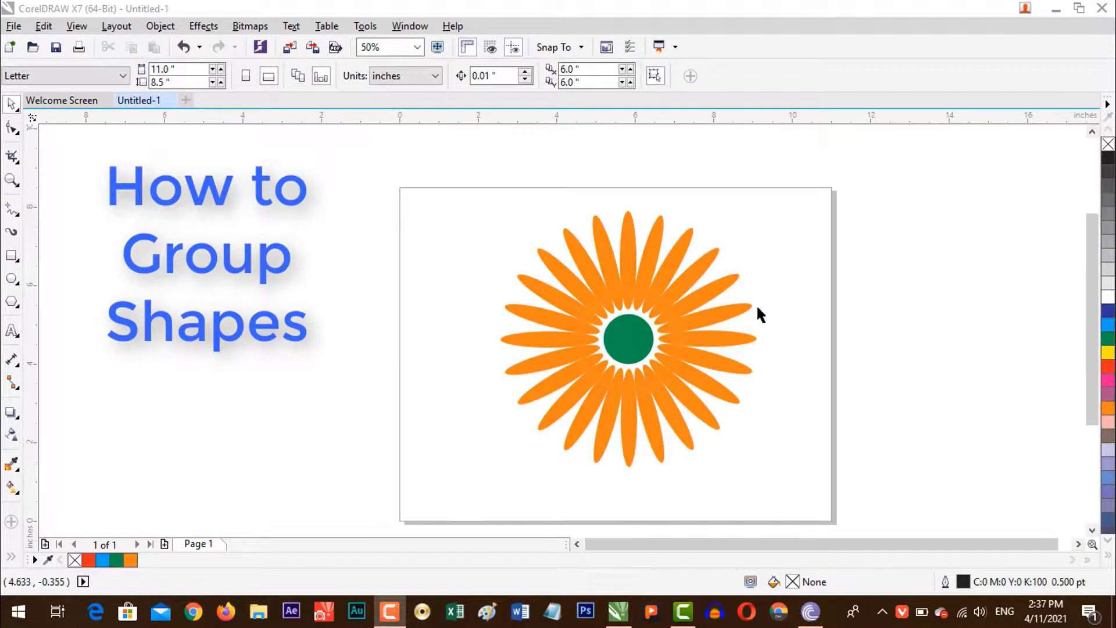
# Move the uppermost petal and the green circle out of the flower one at a time, undoing each move
pyautogui.moveTo(633, 257); pyautogui.dragTo(828, 220)
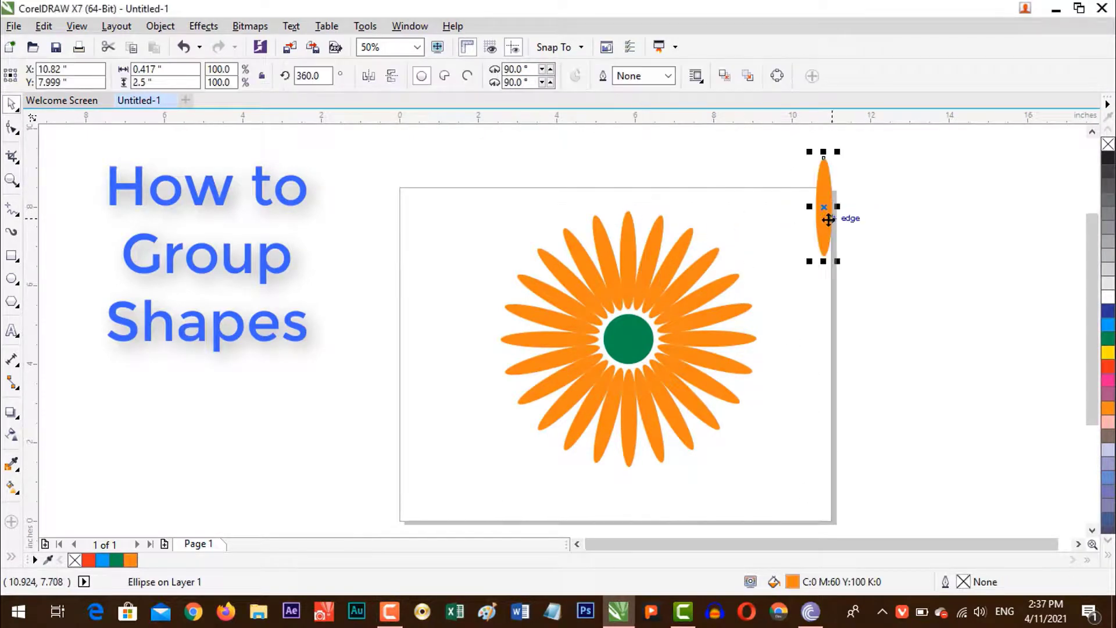
pyautogui.hotkey('ctrl', 'z')
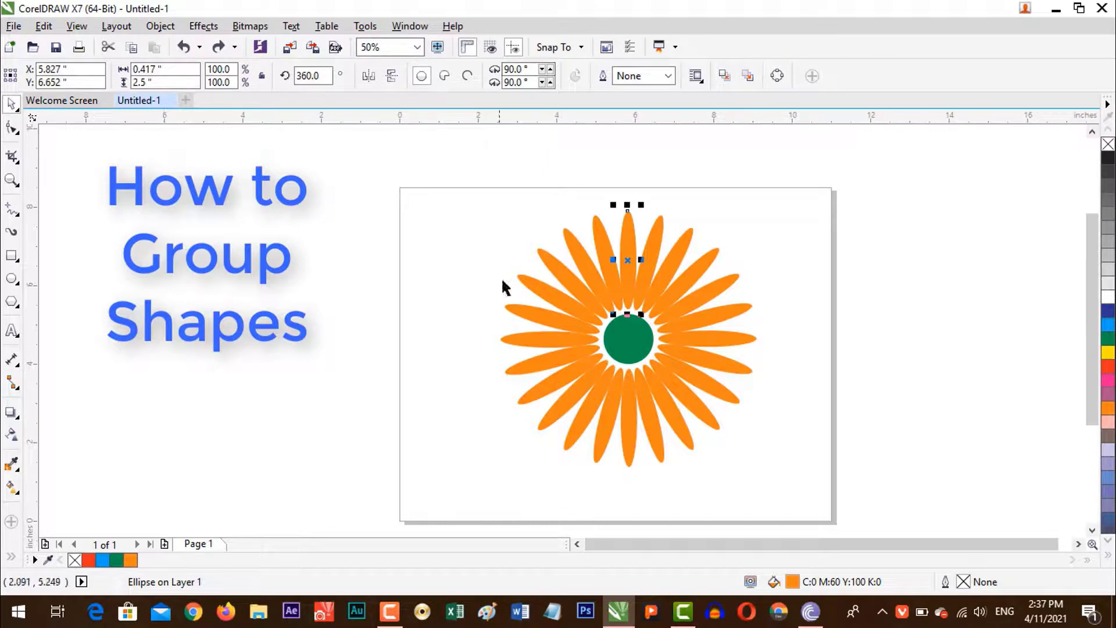
pyautogui.moveTo(636, 347); pyautogui.dragTo(233, 234)
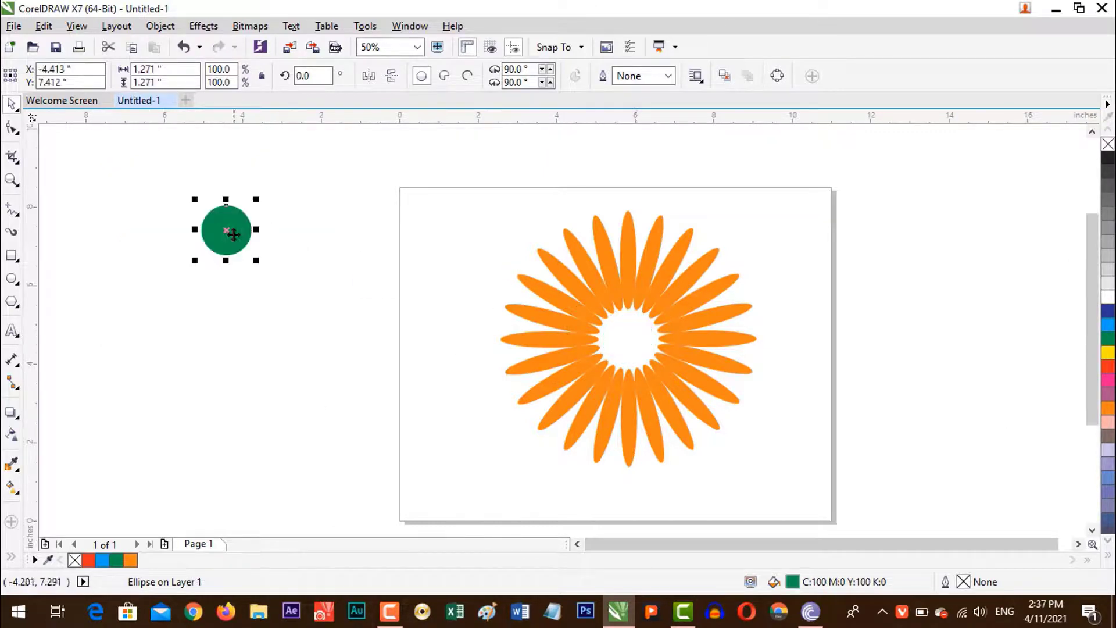
pyautogui.hotkey('ctrl', 'z')
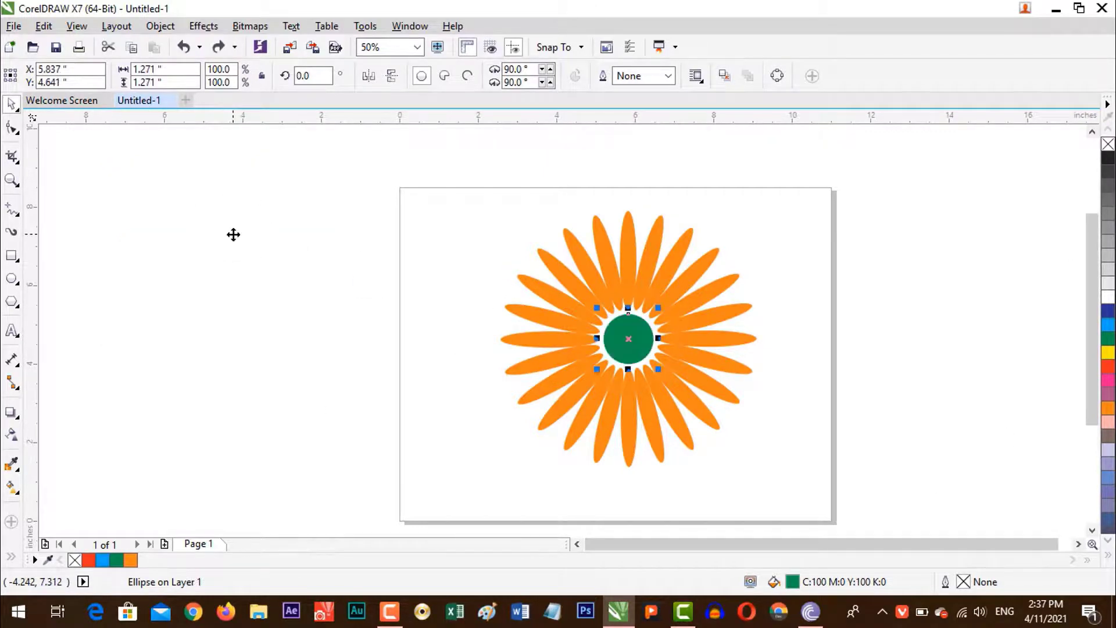
# Group all petals with the green circle and move the grouped flower to about X 5.6, Y 5.03 inches
pyautogui.moveTo(419, 146); pyautogui.dragTo(851, 503)
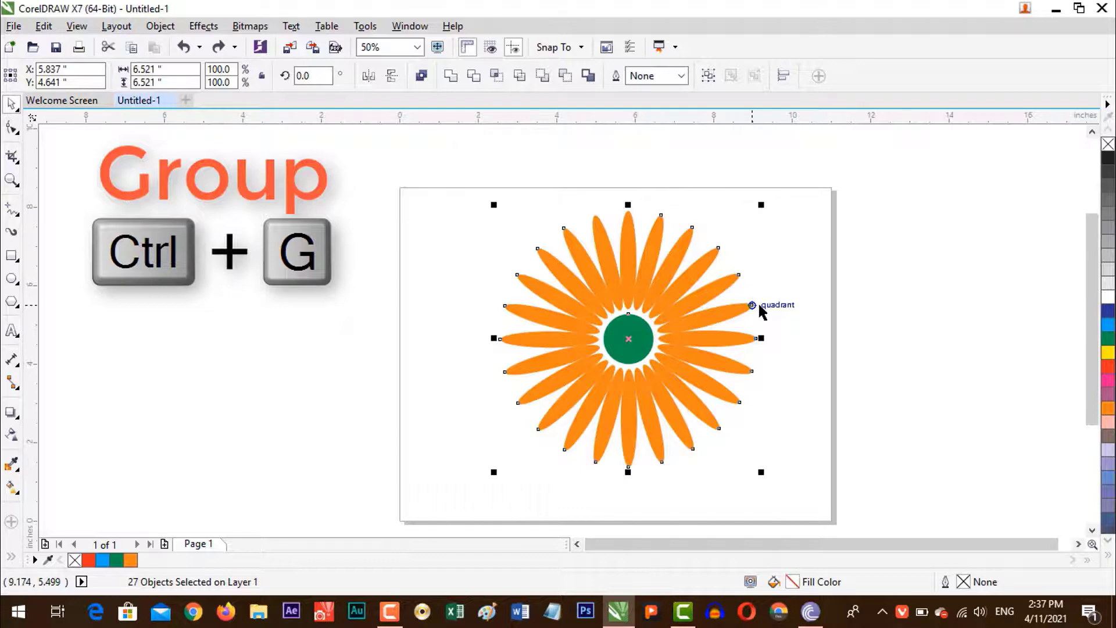
pyautogui.hotkey('ctrl', 'g')
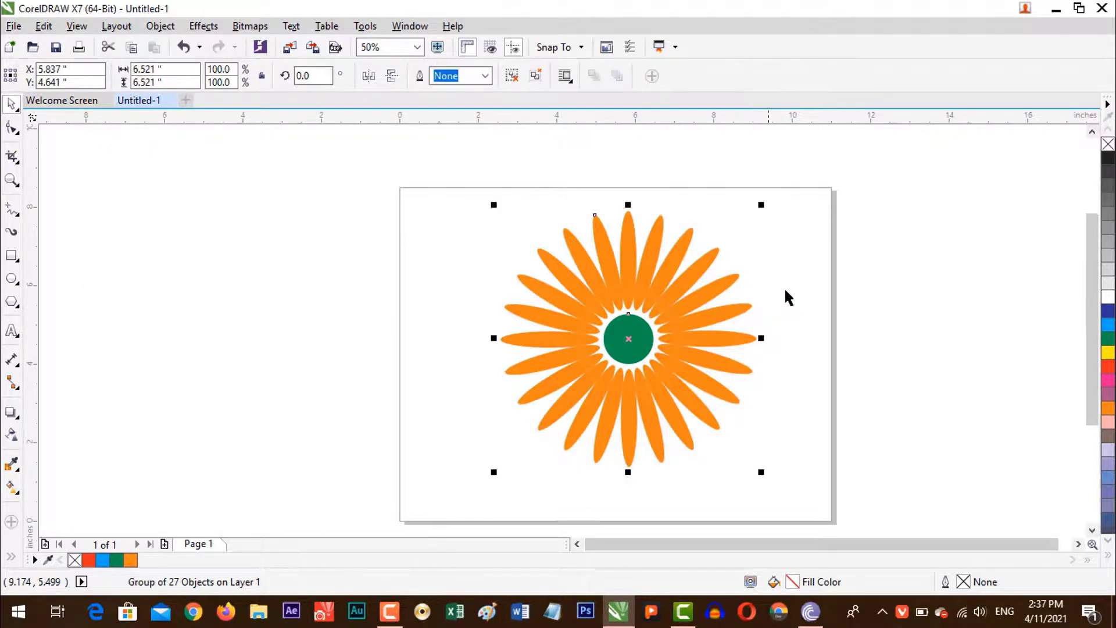
pyautogui.click(858, 249)
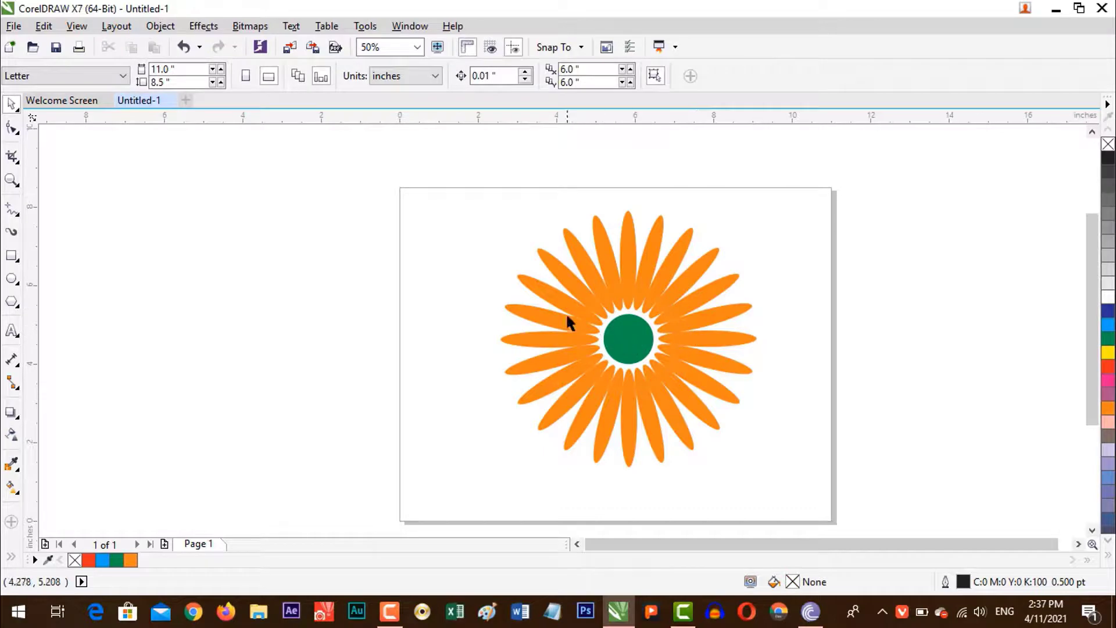
pyautogui.moveTo(565, 306); pyautogui.dragTo(645, 318)
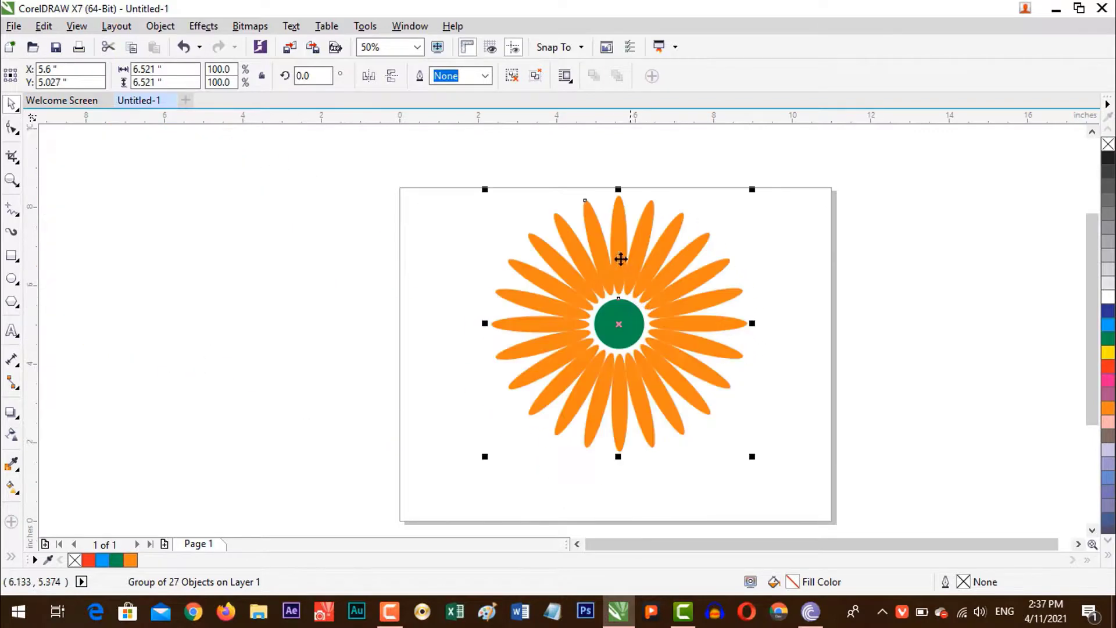
pyautogui.click(790, 361)
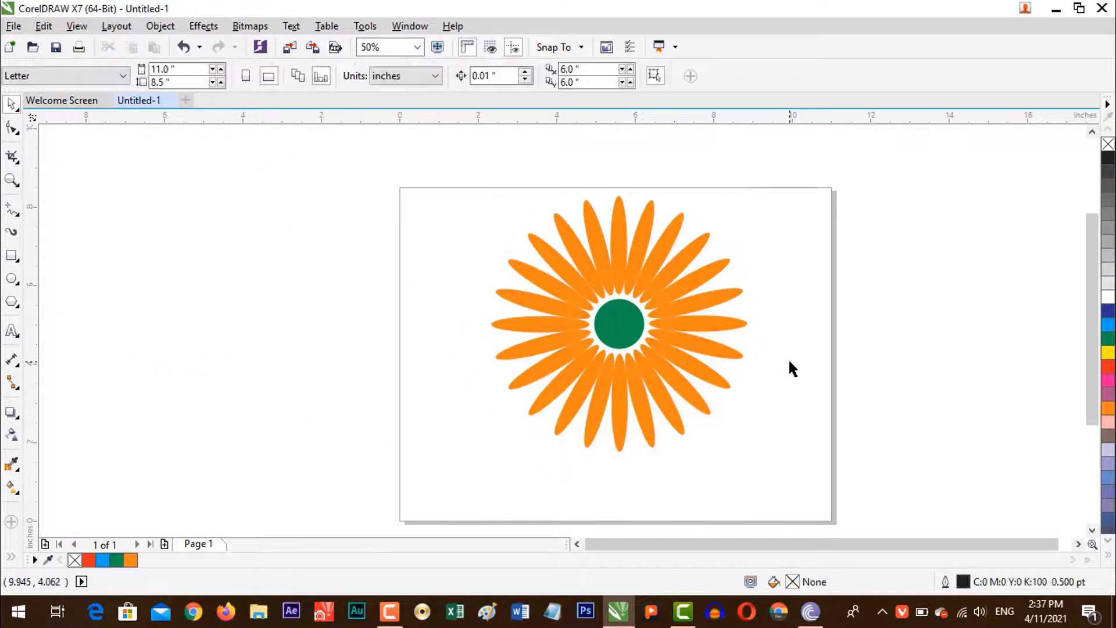
# Ungroup the flower into separate petals and circle, and clear the selection
pyautogui.click(622, 234)
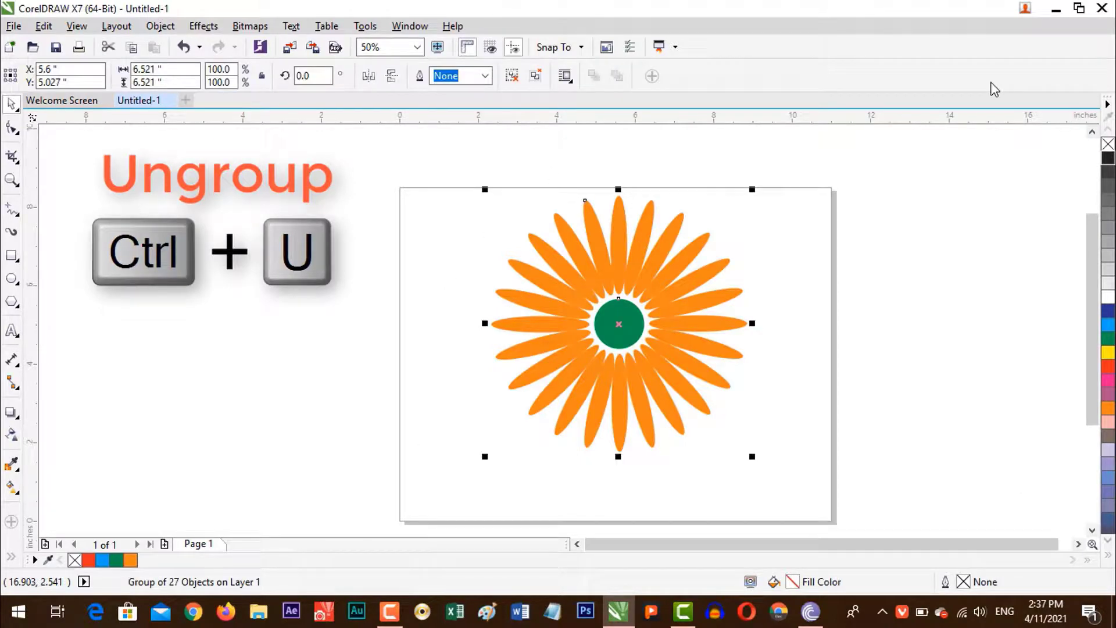
pyautogui.hotkey('ctrl', 'u')
pyautogui.click(822, 279)
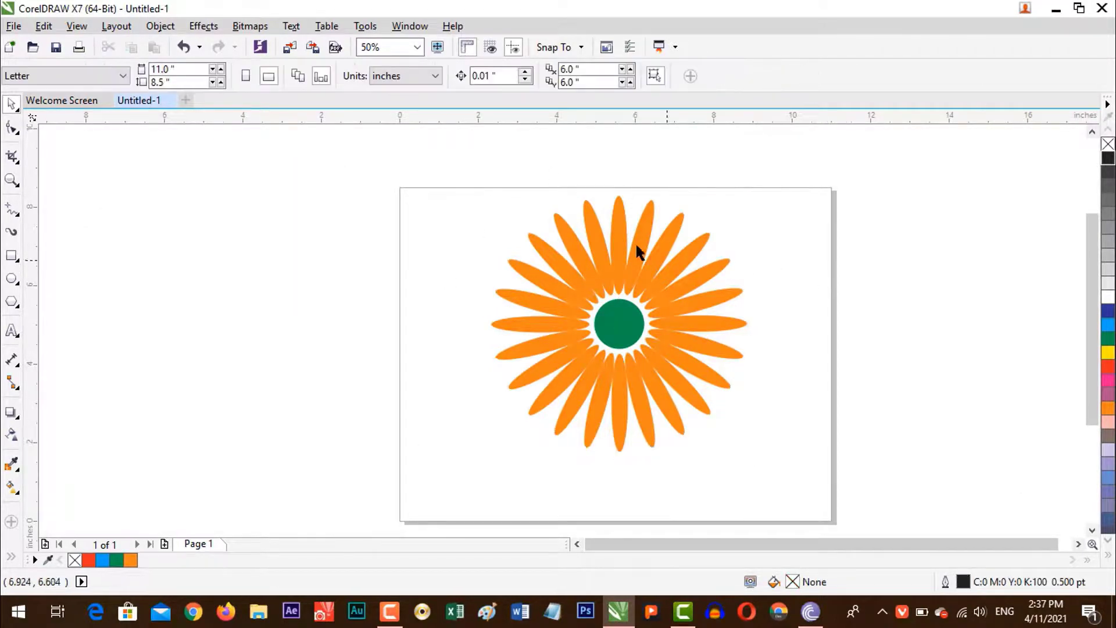
# Move one ungrouped petal off the page, undo the move, and clear the selection
pyautogui.moveTo(639, 246); pyautogui.dragTo(875, 190)
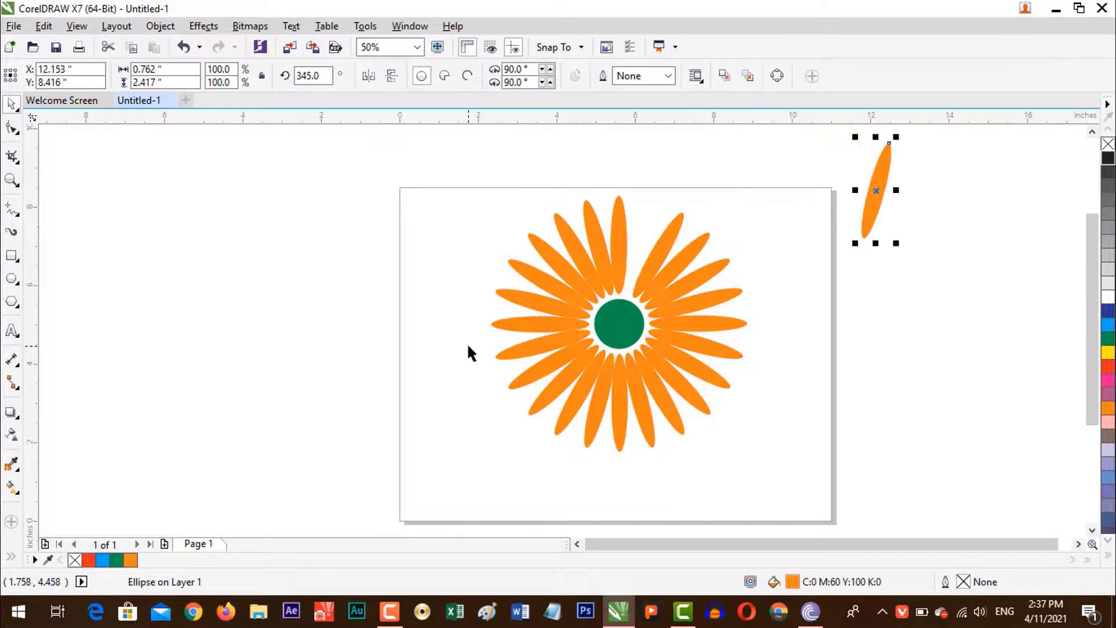
pyautogui.hotkey('ctrl', 'z')
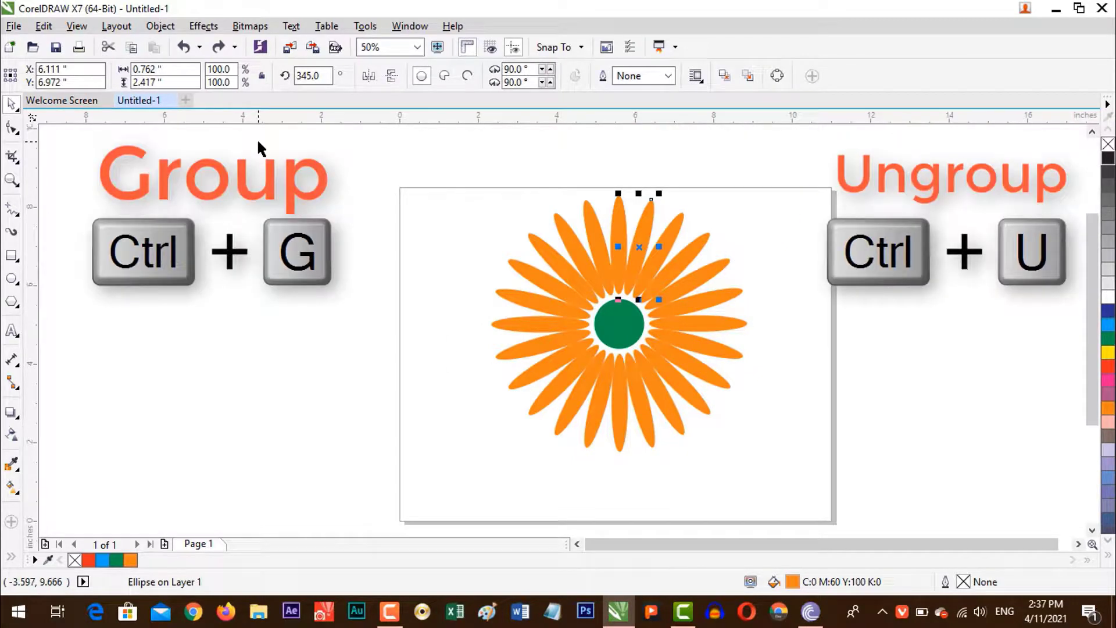
pyautogui.click(563, 277)
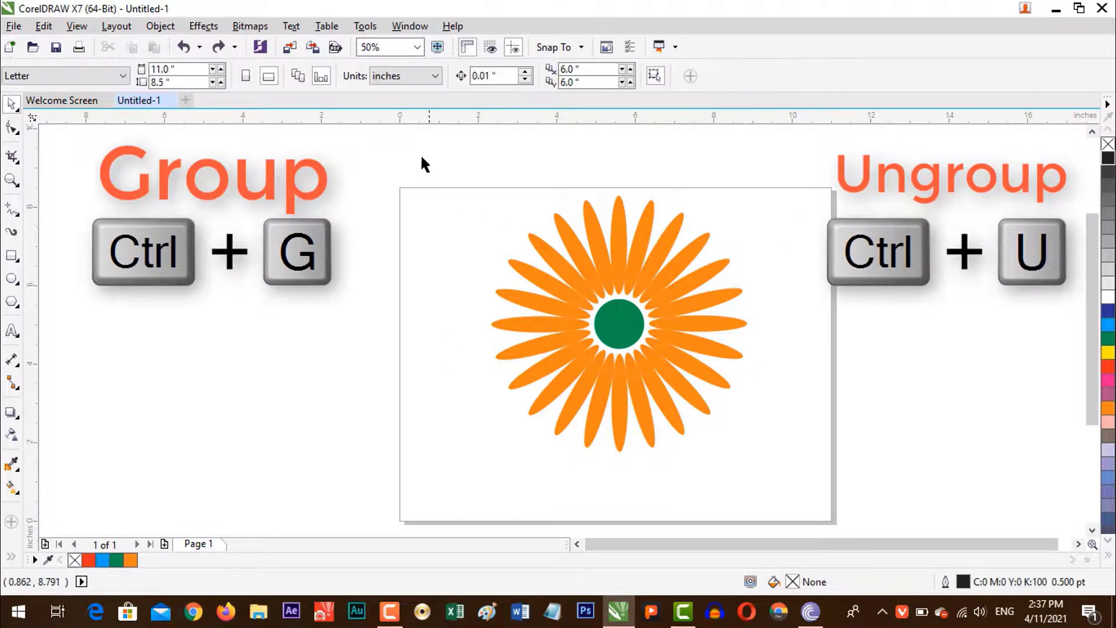
# Select every petal and the green circle and group them with the Group Objects command
pyautogui.moveTo(422, 142); pyautogui.dragTo(855, 484)
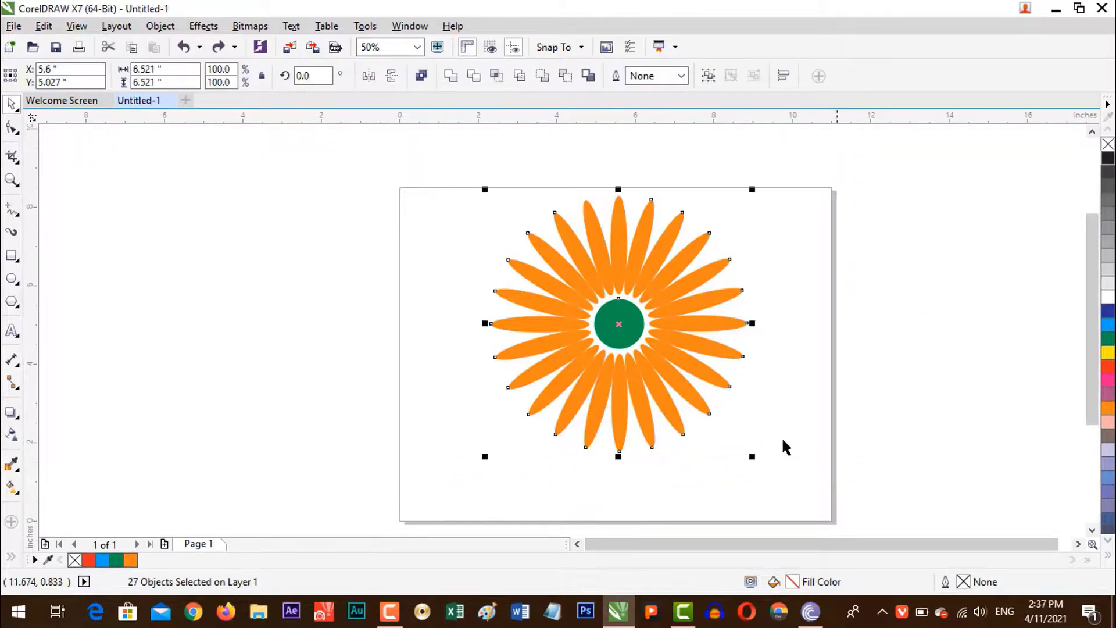
pyautogui.click(160, 26)
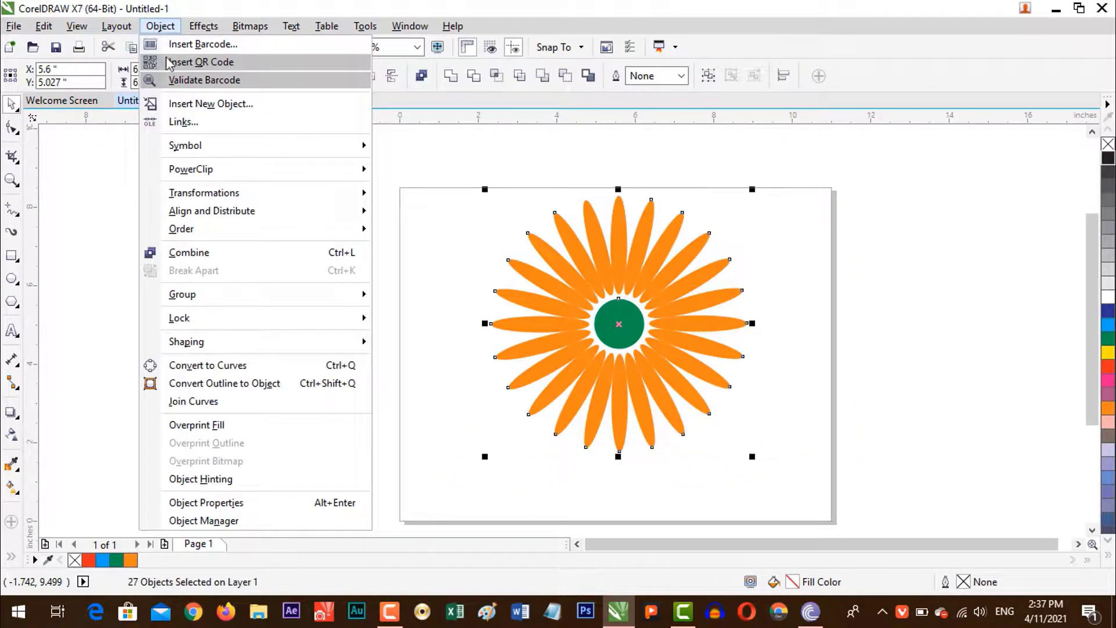
pyautogui.moveTo(213, 302)
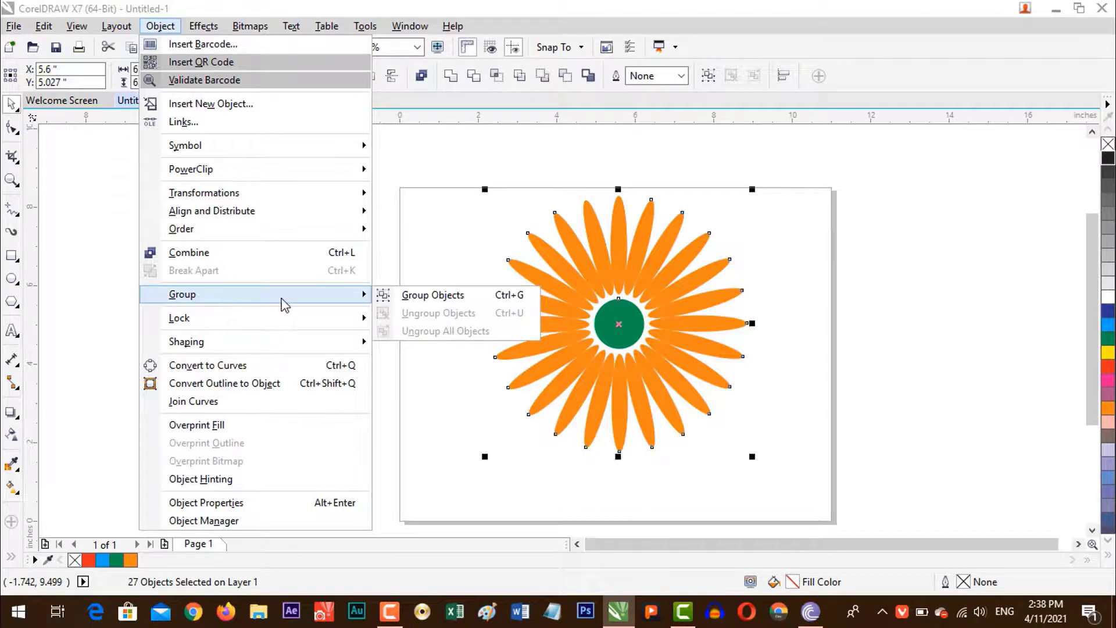
pyautogui.click(485, 298)
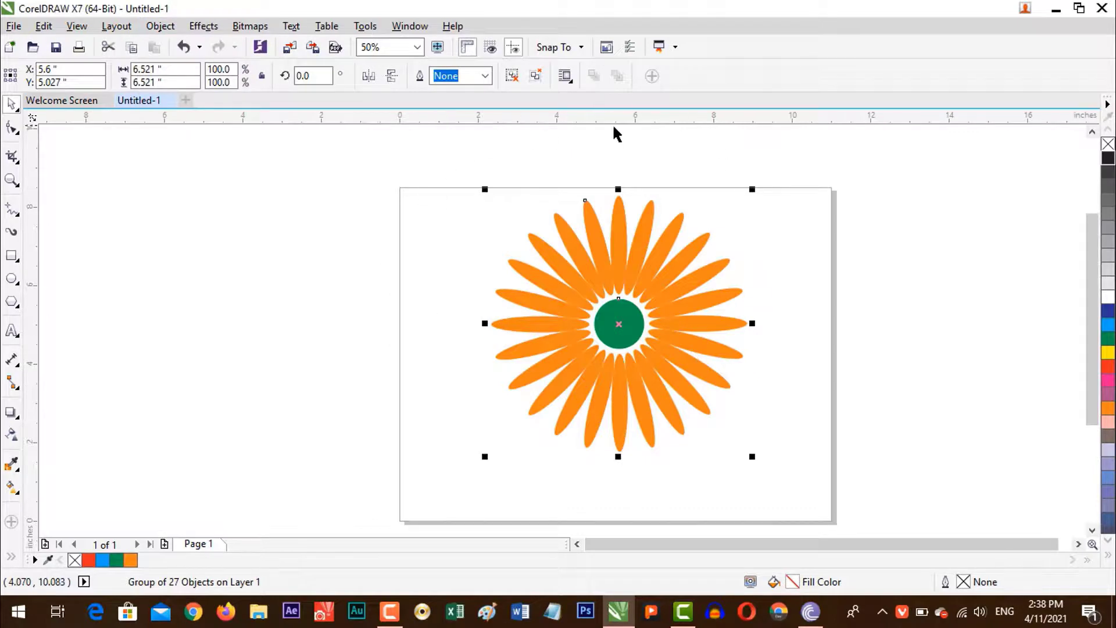
# Move the grouped flower off the page beside its left edge, undo the move, and deselect it
pyautogui.moveTo(700, 252); pyautogui.dragTo(350, 255)
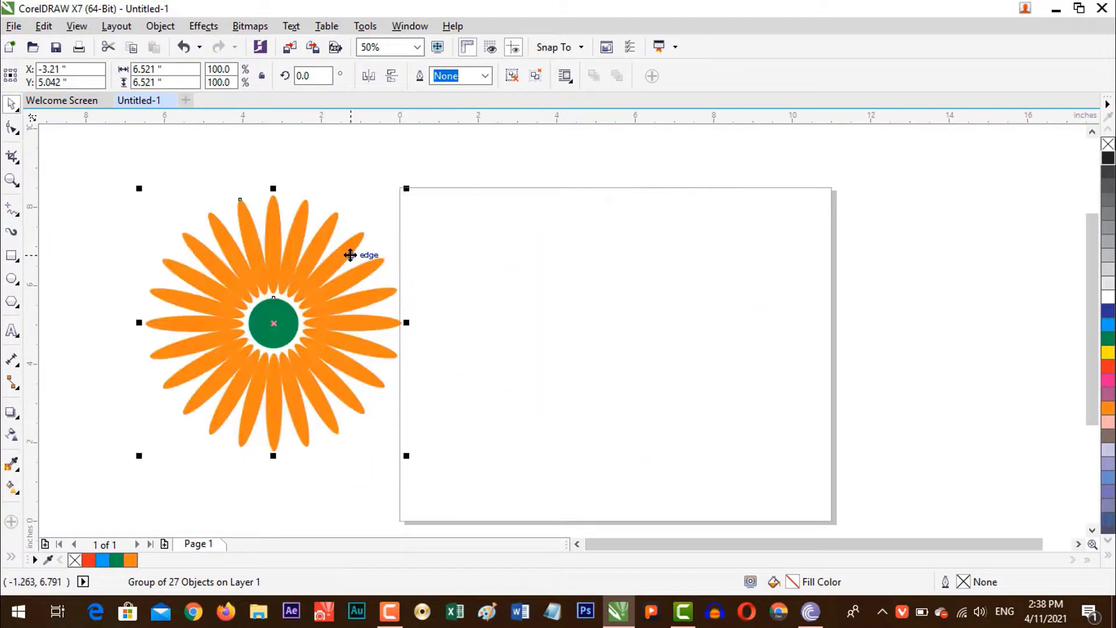
pyautogui.hotkey('ctrl', 'z')
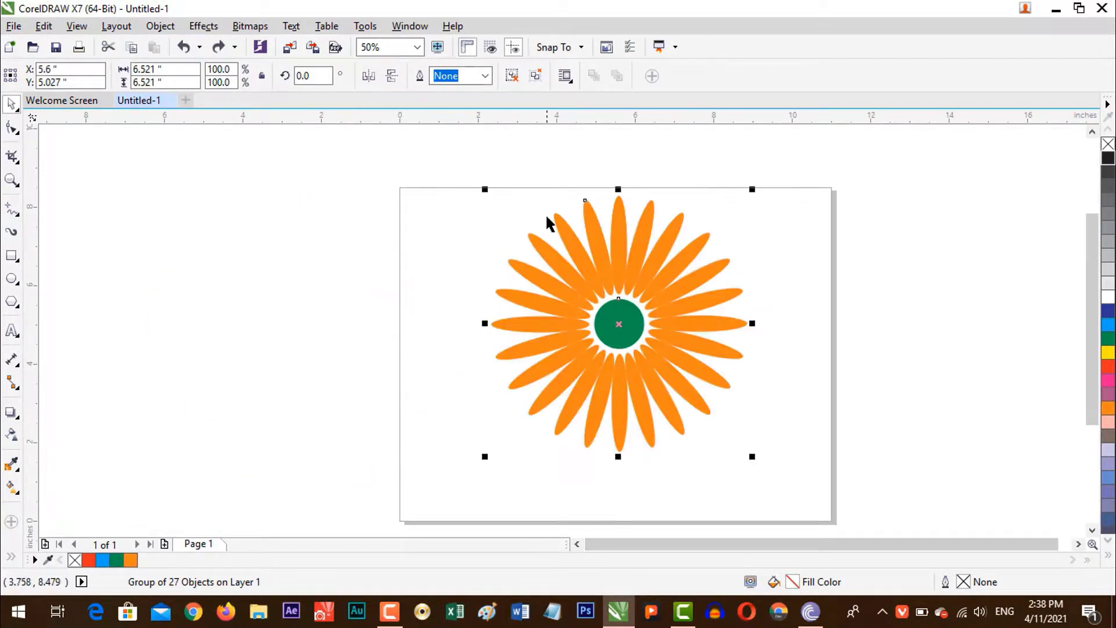
pyautogui.click(442, 253)
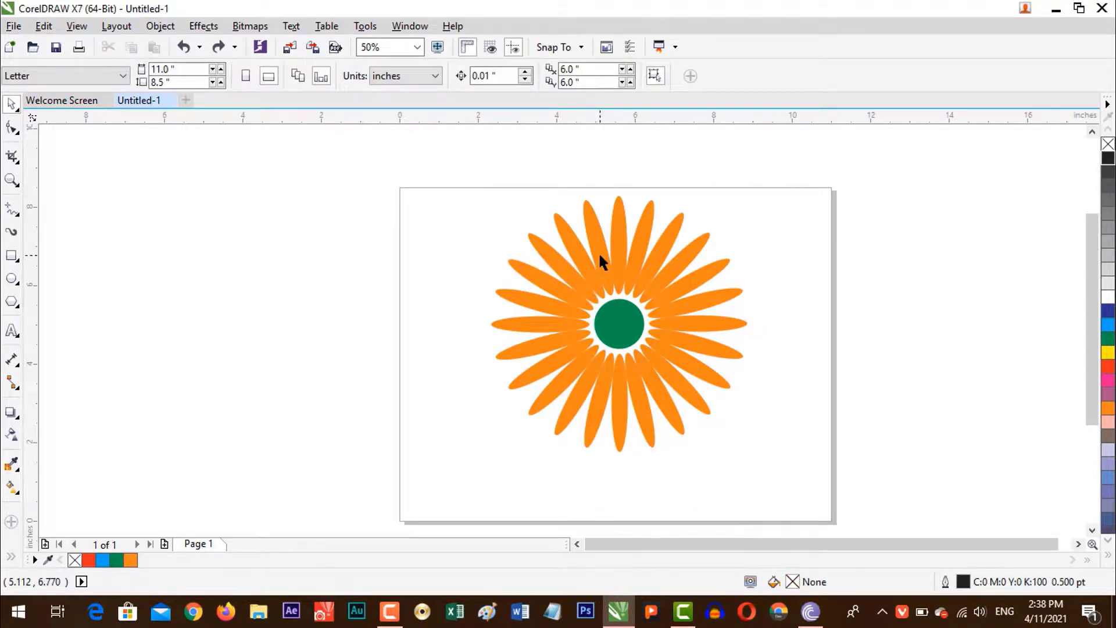
# Select the grouped flower and separate it with the Ungroup Objects command
pyautogui.click(597, 253)
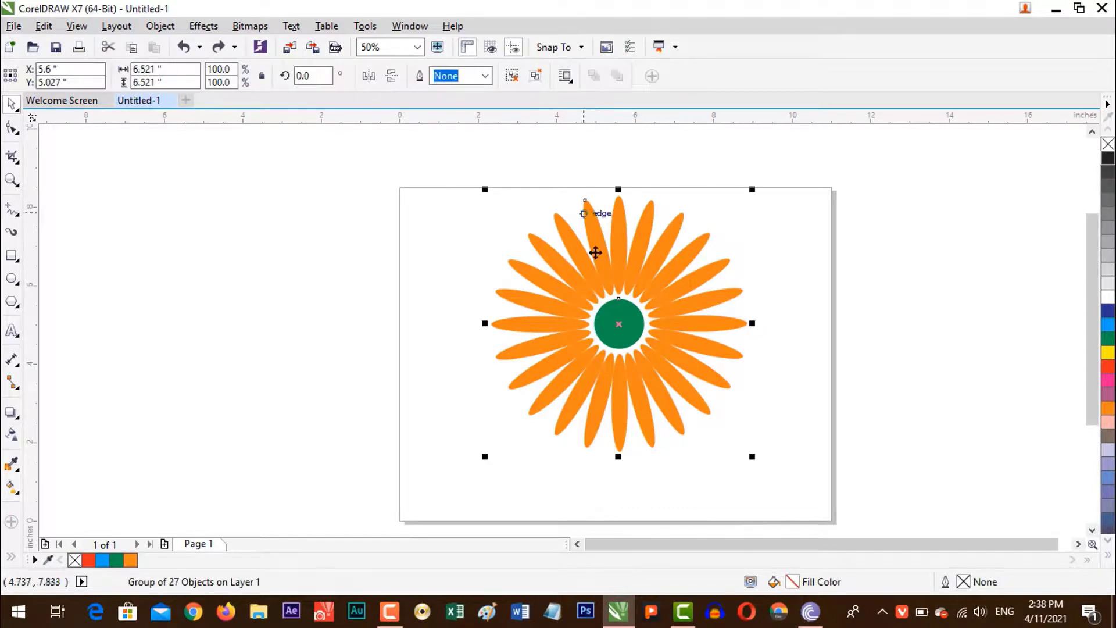
pyautogui.click(161, 26)
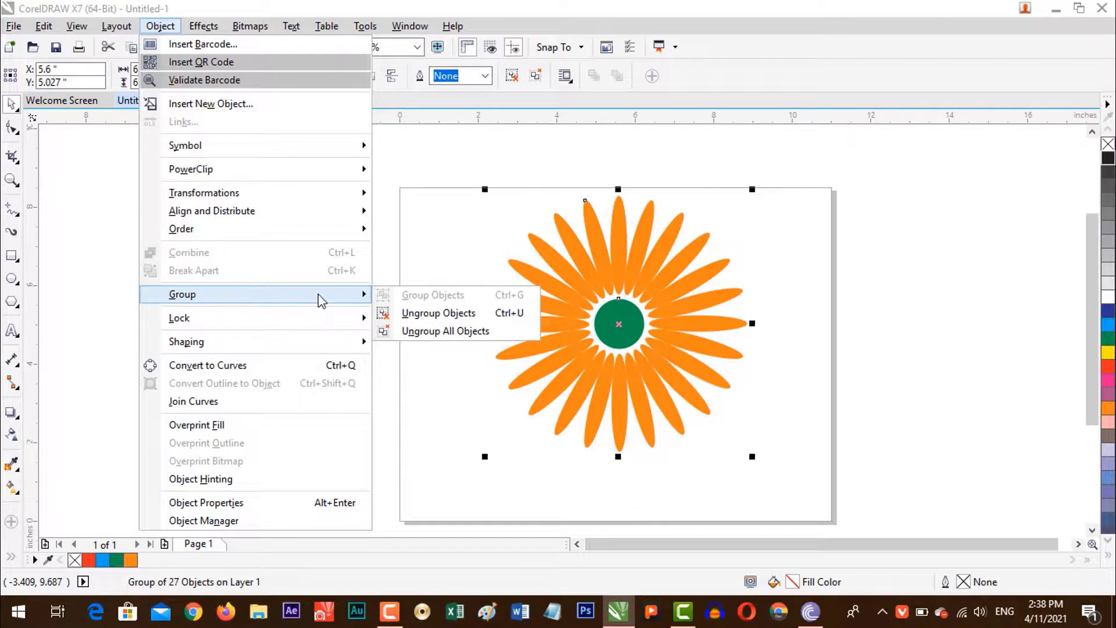
pyautogui.click(462, 322)
pyautogui.click(693, 283)
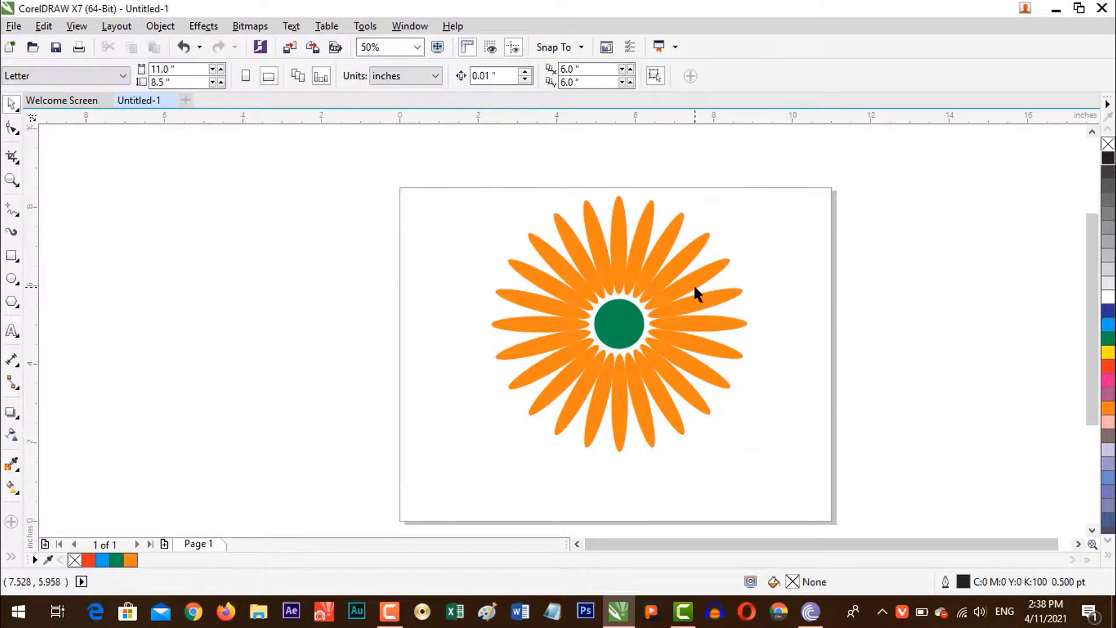
# Select single petals, move the green circle off the page, and undo that move
pyautogui.click(636, 235)
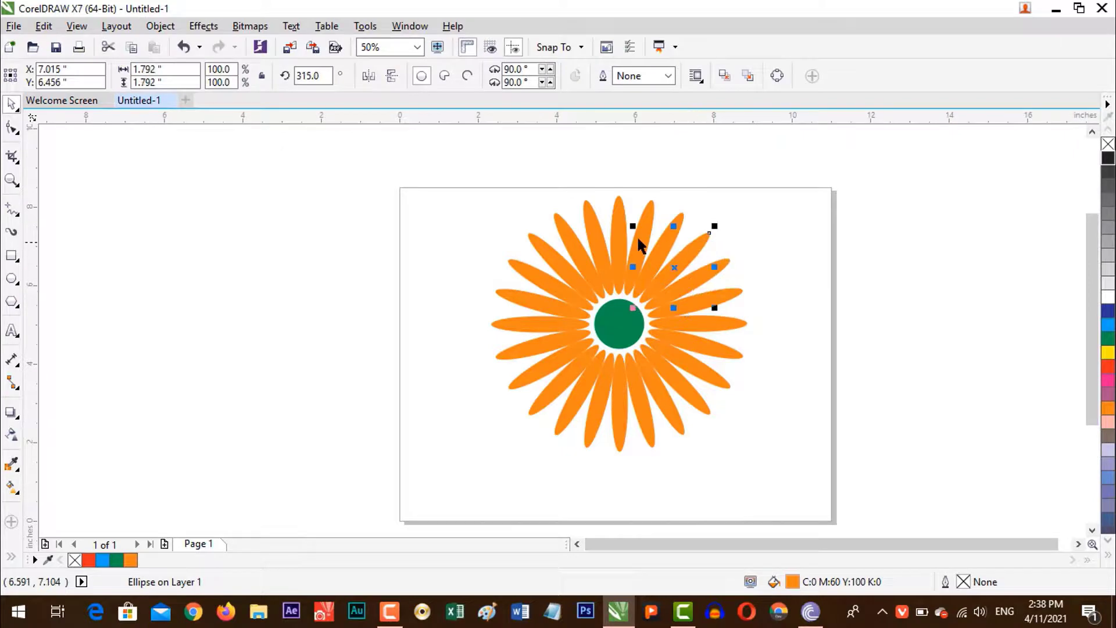
pyautogui.click(619, 272)
pyautogui.moveTo(598, 320); pyautogui.dragTo(242, 322)
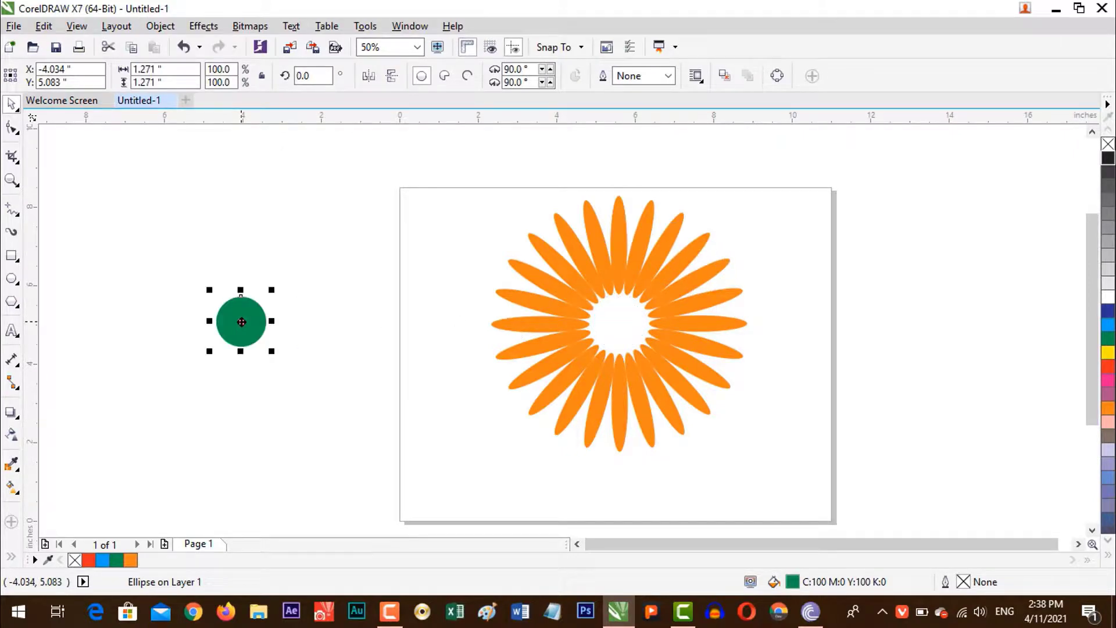
pyautogui.hotkey('ctrl', 'z')
# Group all petals and the green circle again and move the flower to about X 3.0, Y 5.9 inches
pyautogui.moveTo(392, 148); pyautogui.dragTo(838, 478)
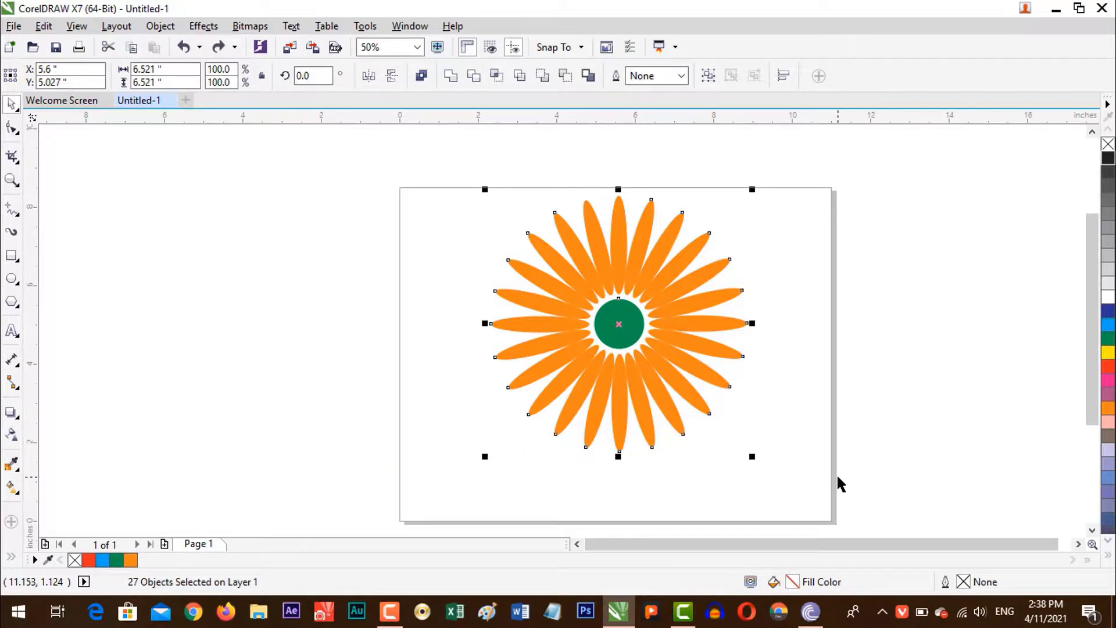
pyautogui.hotkey('ctrl', 'g')
pyautogui.click(836, 473)
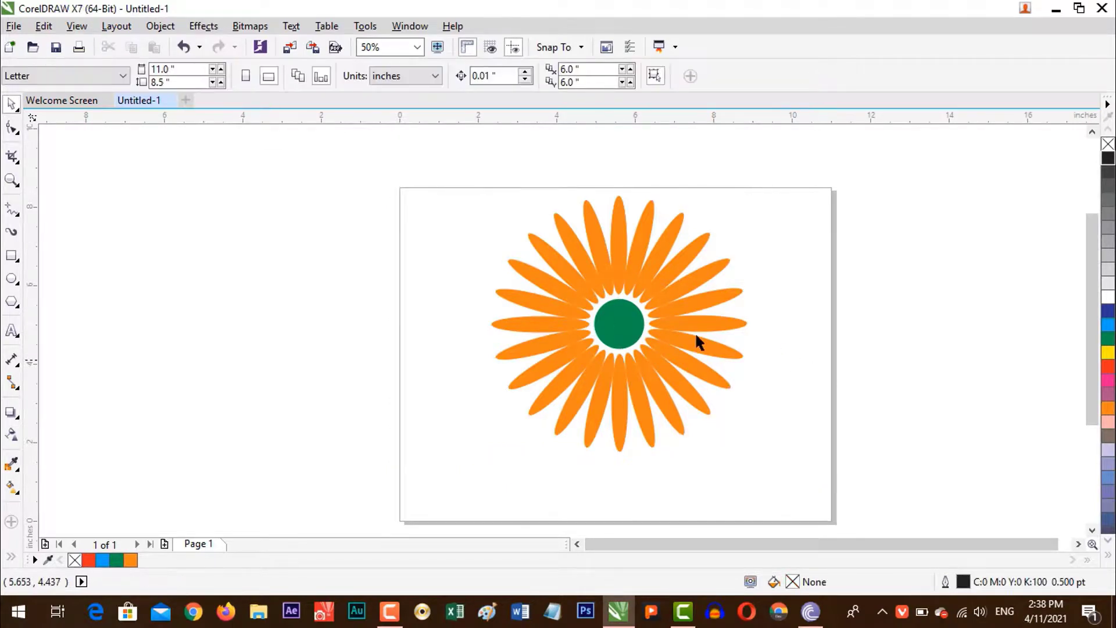
pyautogui.moveTo(533, 285); pyautogui.dragTo(431, 251)
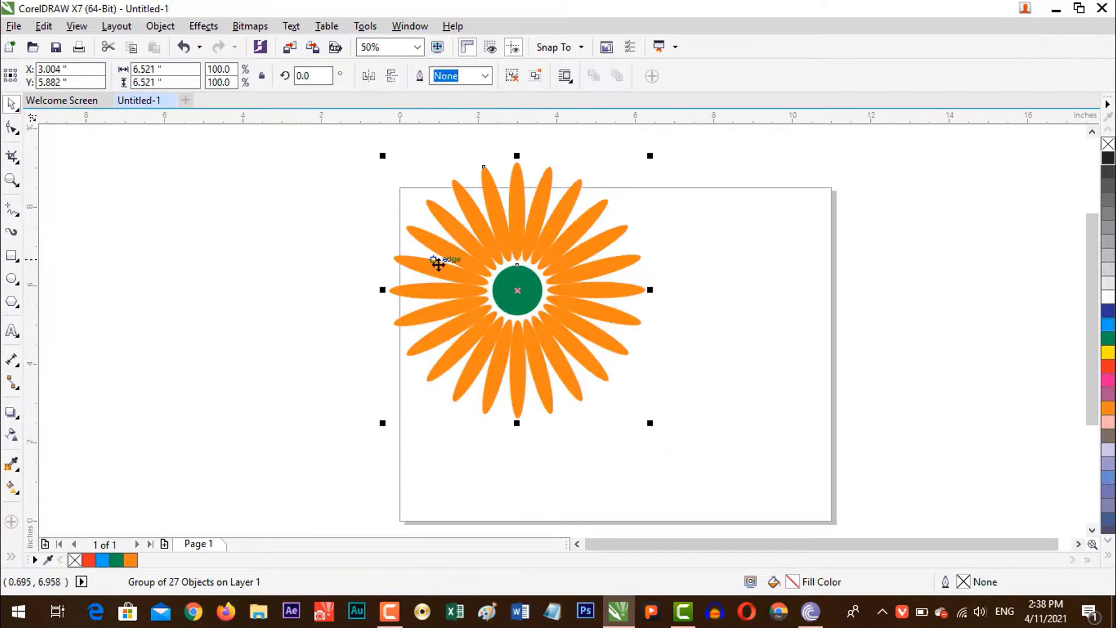
# Fill the whole grouped flower with red, move it to about X 4.8, Y 4.5 inches, and deselect it
pyautogui.click(1108, 367)
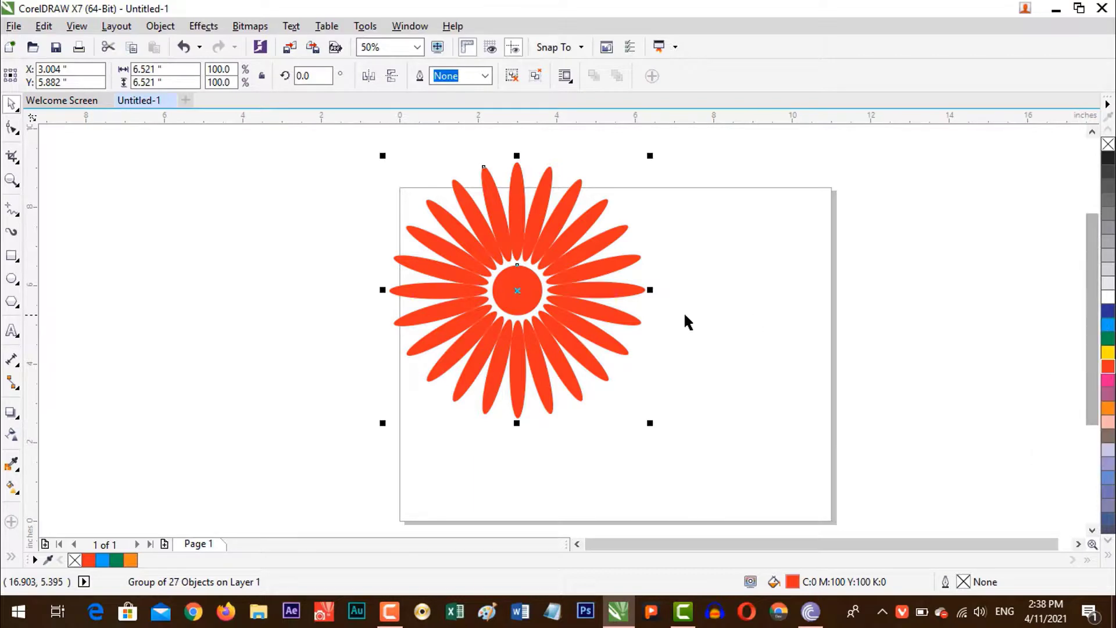
pyautogui.moveTo(569, 252); pyautogui.dragTo(640, 305)
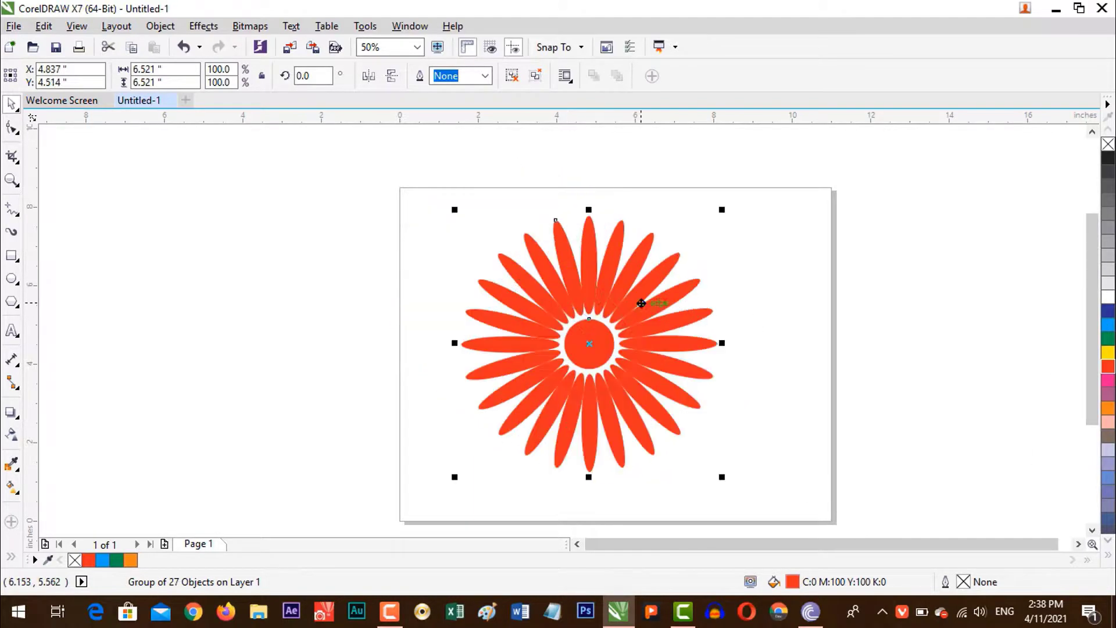
pyautogui.click(815, 301)
# Without ungrouping, recolour one upper-right petal yellow and one lower-right petal orange in the flower
pyautogui.scroll(2, 668, 370)
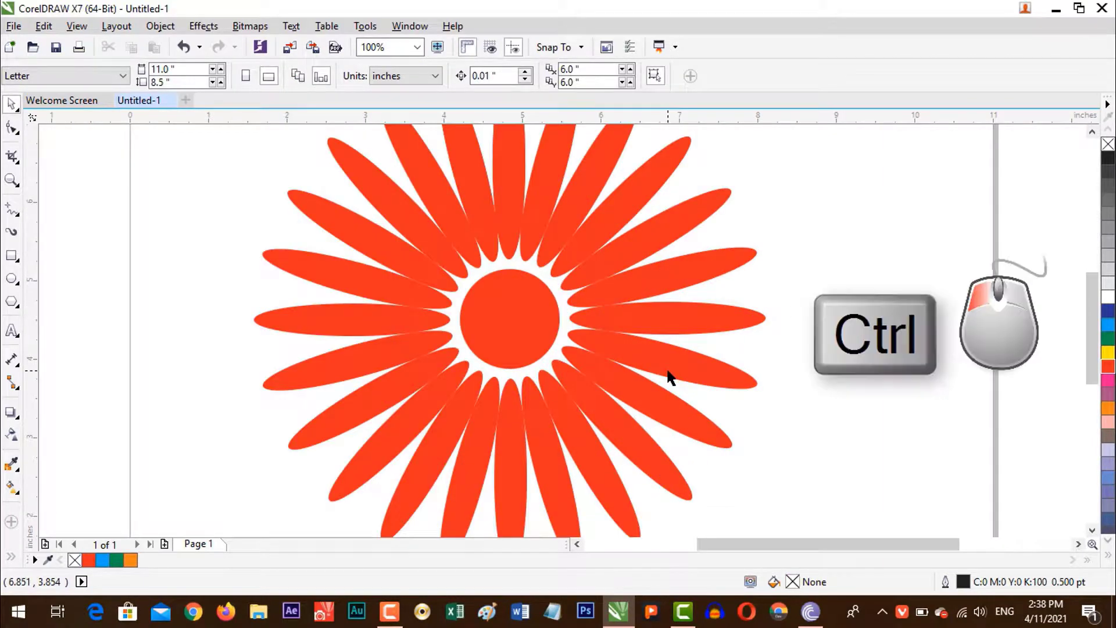
pyautogui.keyDown('ctrl'); pyautogui.click(665, 239); pyautogui.keyUp('ctrl')
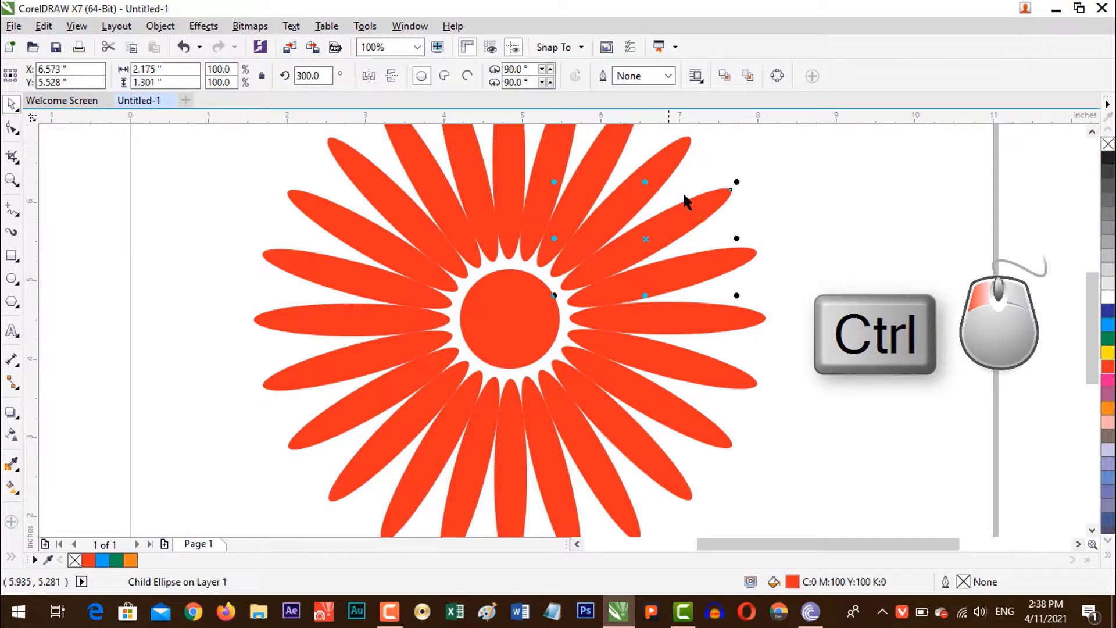
pyautogui.click(1108, 353)
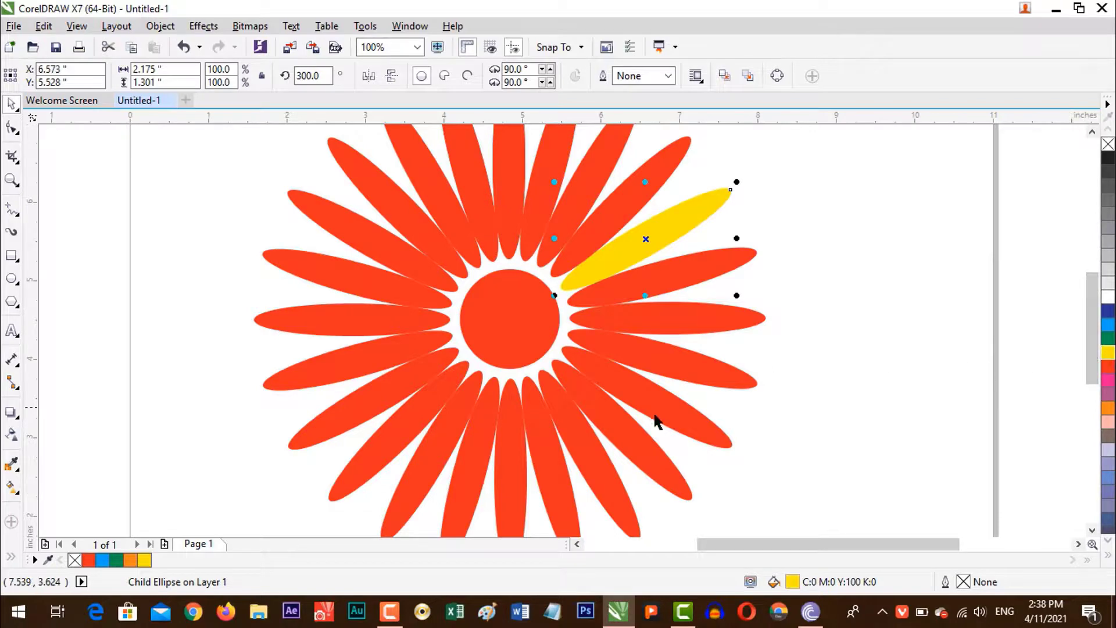
pyautogui.keyDown('ctrl'); pyautogui.click(616, 424); pyautogui.keyUp('ctrl')
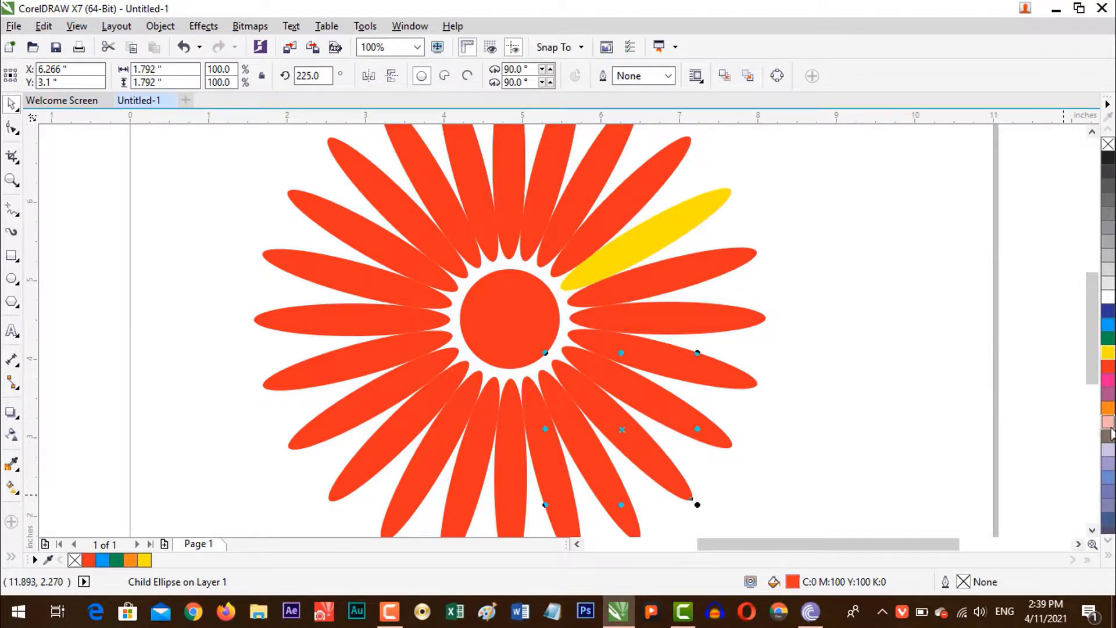
pyautogui.click(1108, 408)
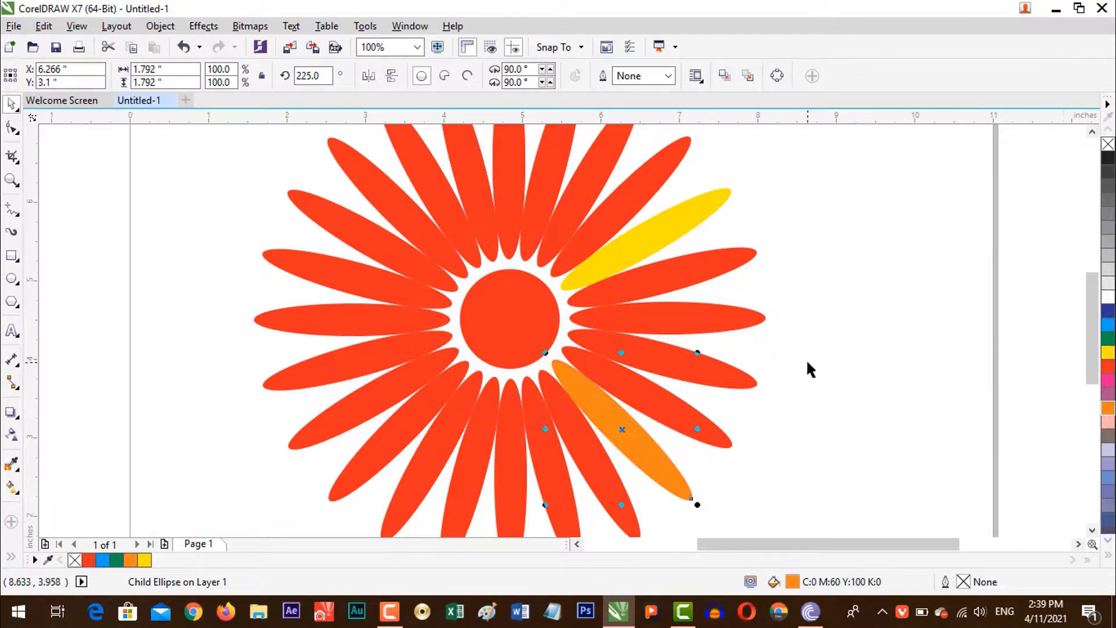
# Select the whole grouped flower, move it to about X 5.1, Y 5.1 inches, and deselect it
pyautogui.scroll(-1, 809, 365)
pyautogui.scroll(1, 808, 362)
pyautogui.scroll(-1, 808, 363)
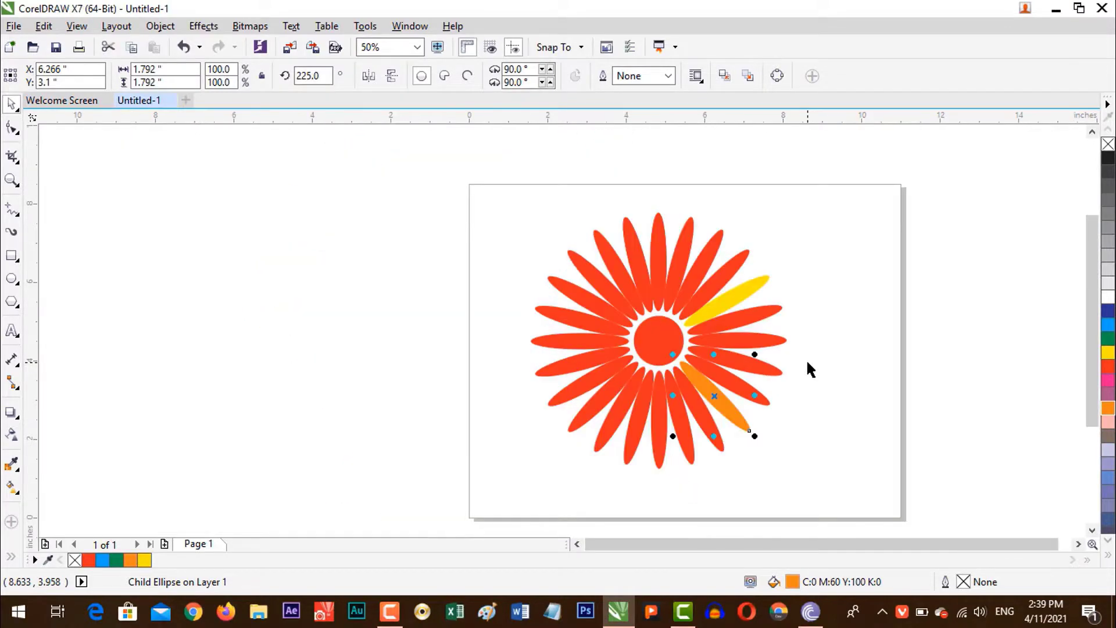
pyautogui.click(152, 208)
pyautogui.click(644, 347)
pyautogui.moveTo(644, 346); pyautogui.dragTo(735, 367)
pyautogui.scroll(1, 734, 366)
pyautogui.scroll(-2, 744, 360)
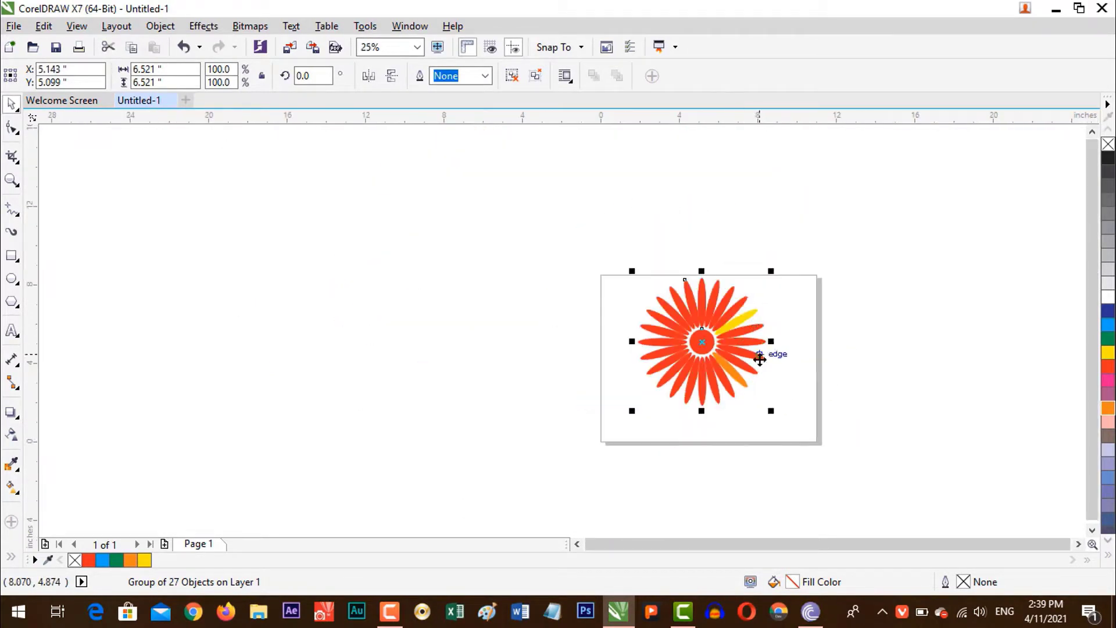
pyautogui.scroll(1, 755, 356)
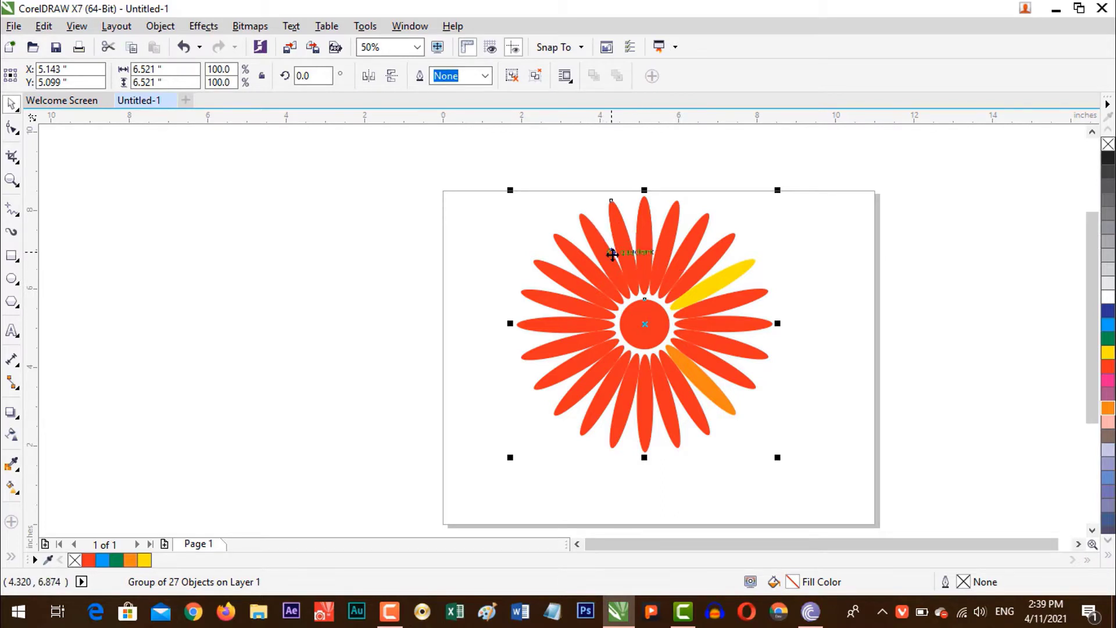
pyautogui.click(837, 308)
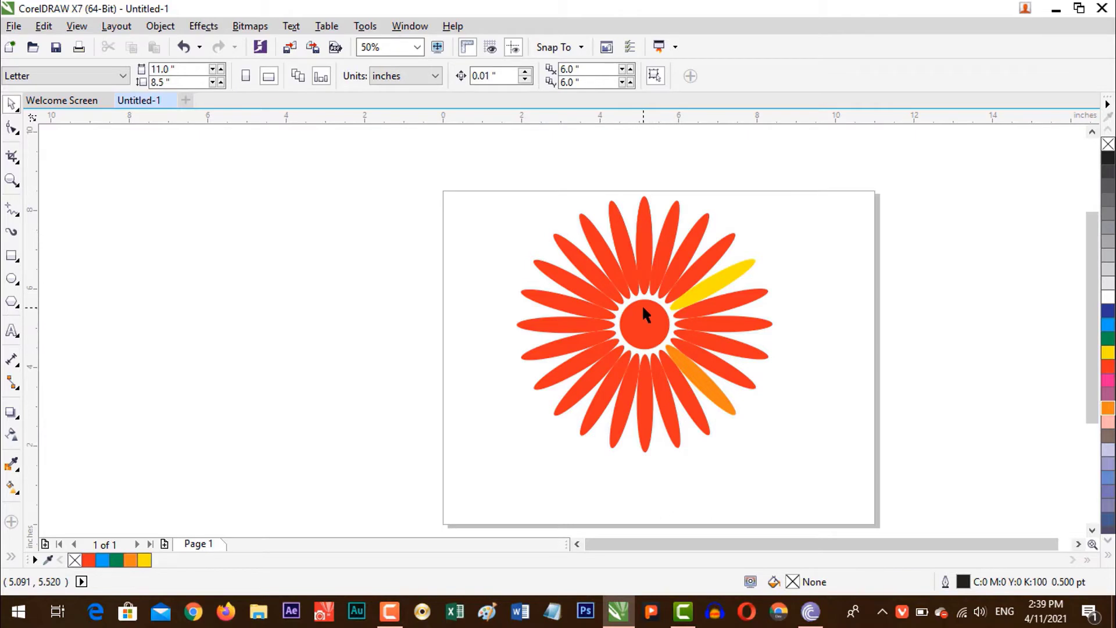
# Scale the centre circle to 50% inside the flower group, fill it with green, and deselect it
pyautogui.keyDown('ctrl'); pyautogui.click(645, 320); pyautogui.keyUp('ctrl')
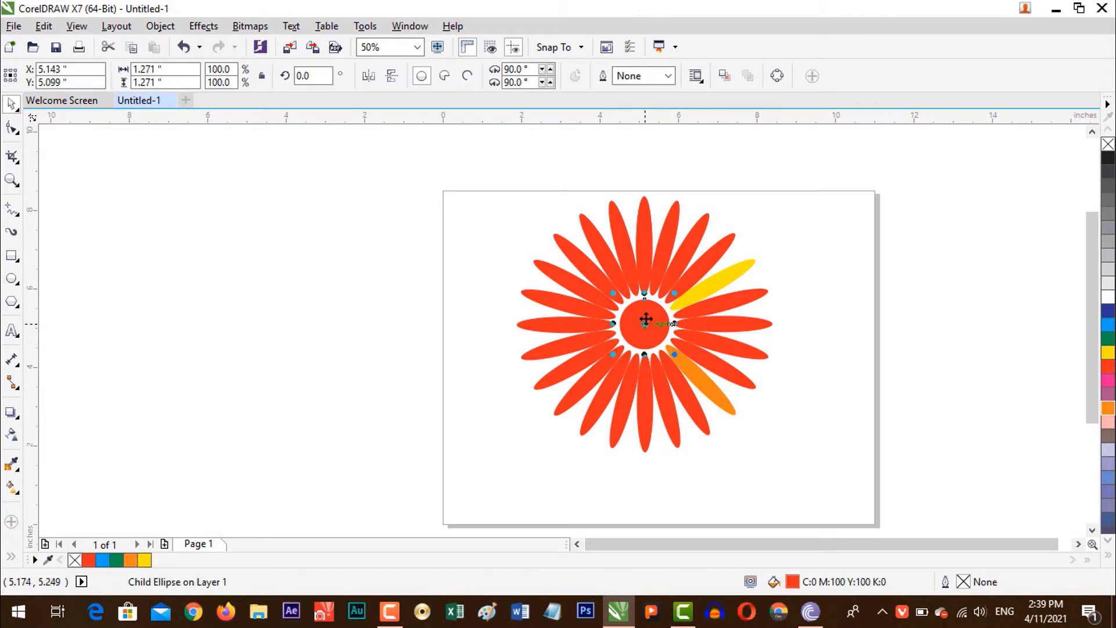
pyautogui.moveTo(614, 295); pyautogui.dragTo(646, 324)
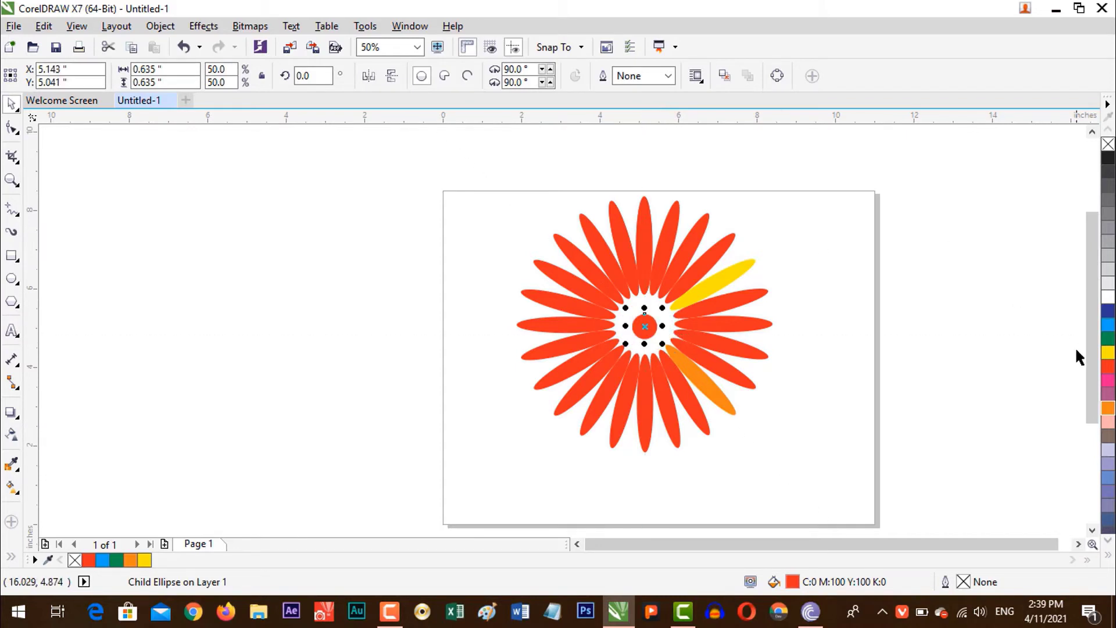
pyautogui.click(1108, 339)
pyautogui.click(157, 172)
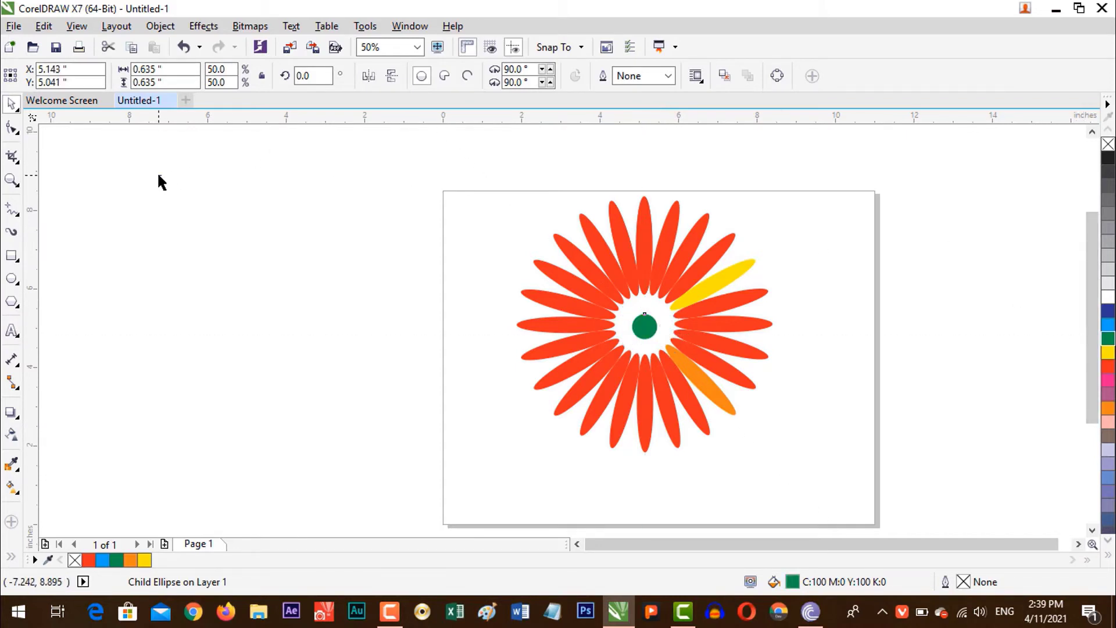
# Move the whole grouped flower leftward, partly beyond the page's left edge
pyautogui.click(675, 279)
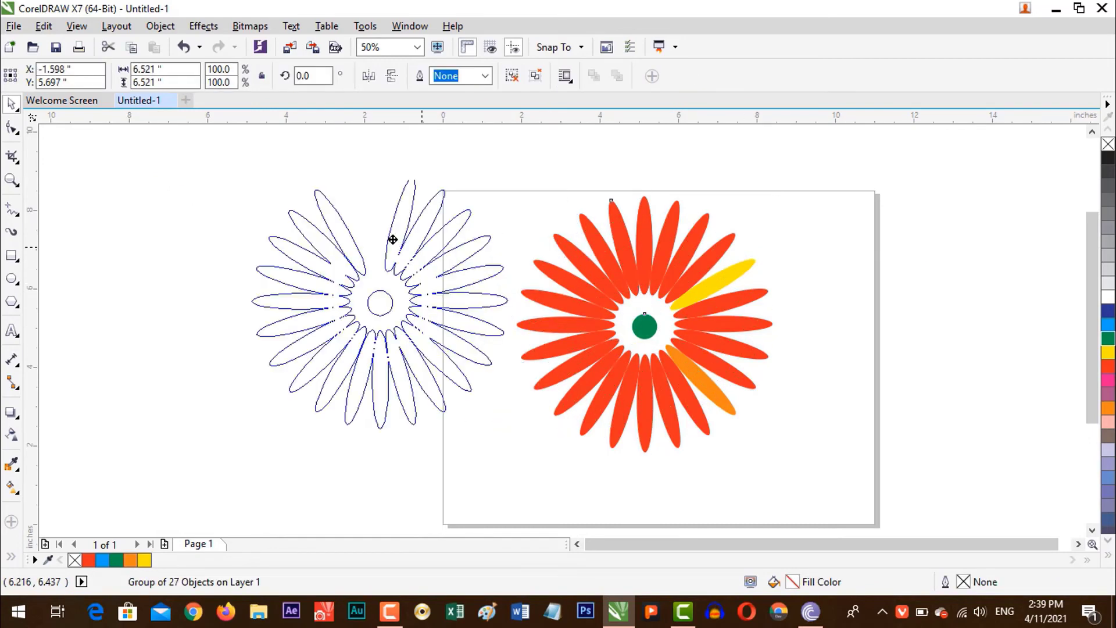